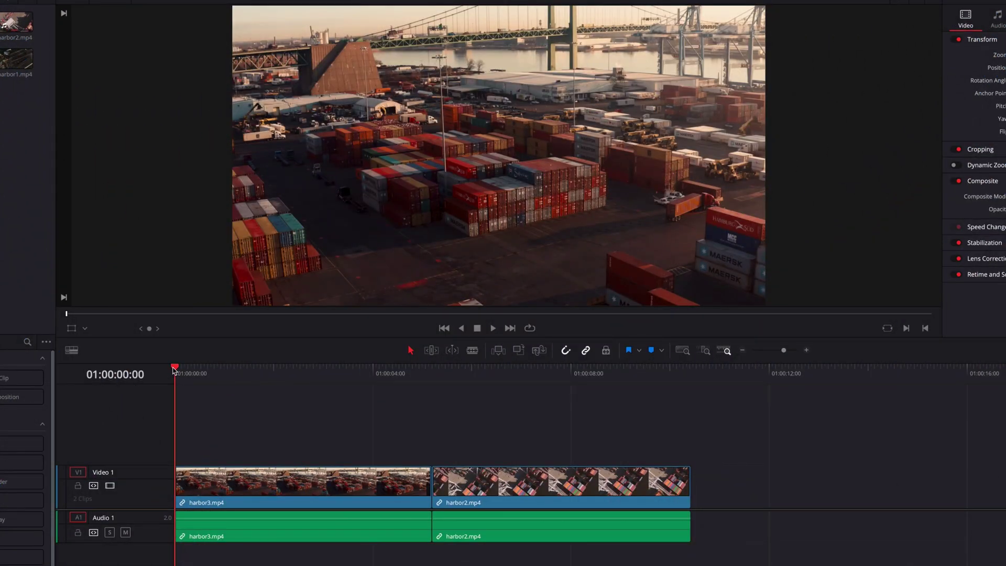
Step: Open the harbor3.mp4 clip in the Fusion page with the playhead at the start of the timeline
left_click_drag(182, 372, 298, 376)
left_click_drag(431, 370, 584, 385)
left_click_drag(285, 375, 173, 388)
left_click(331, 418)
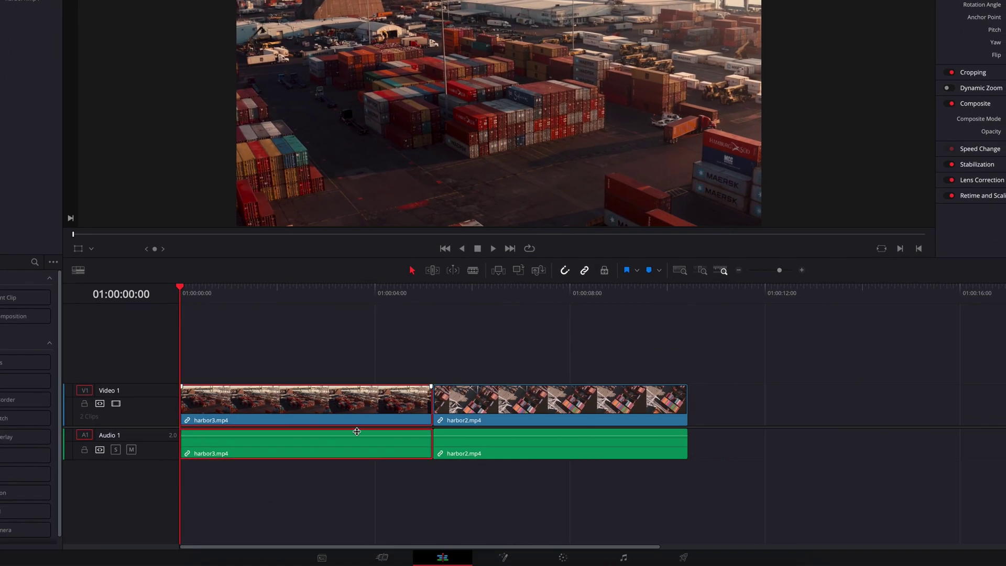
left_click(503, 557)
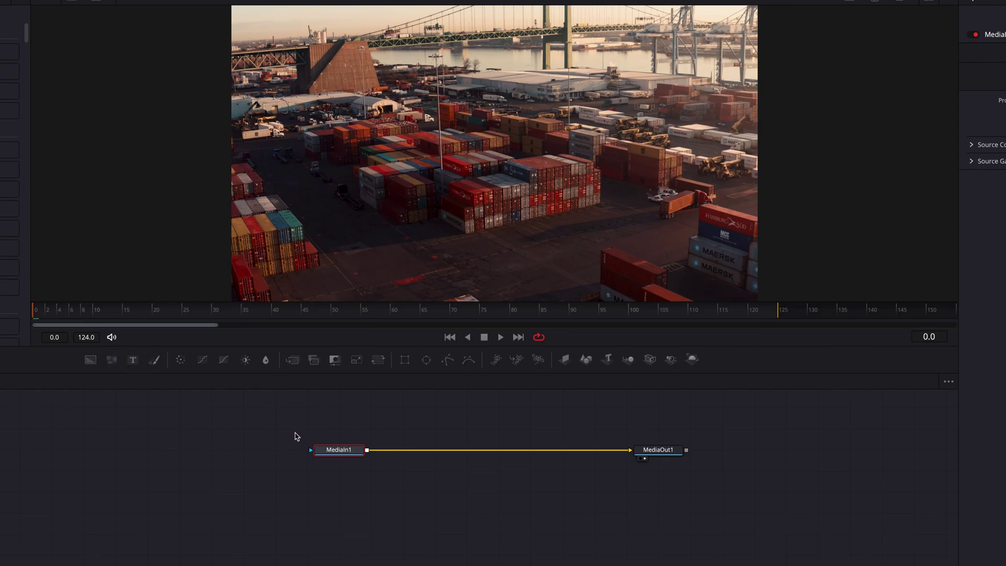
Step: Add a Text node merged over the footage and set its text to "TOTAL FUND:"
left_click_drag(133, 360, 490, 450)
left_click_drag(349, 473, 487, 517)
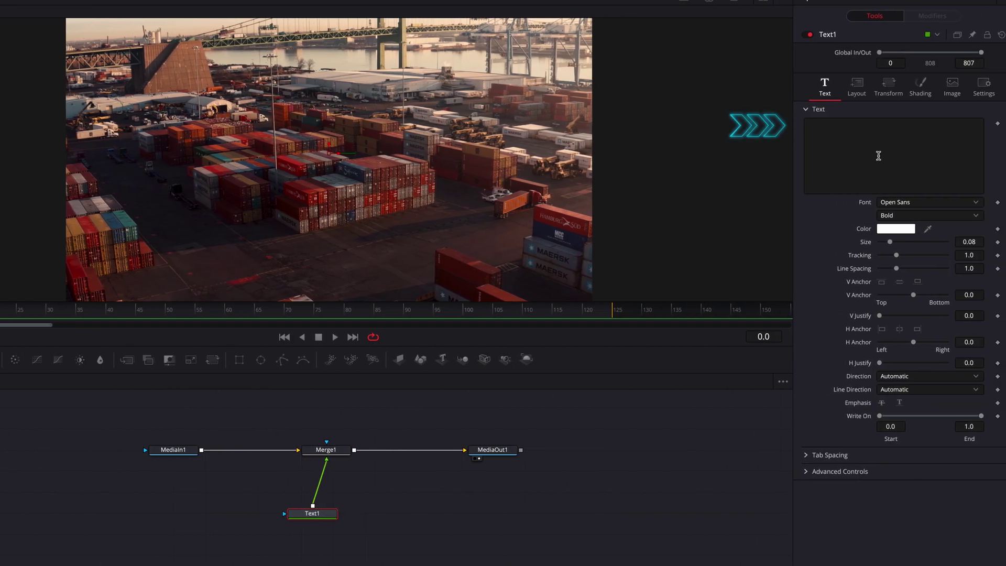
left_click(872, 156)
type("TOTAL FUND")
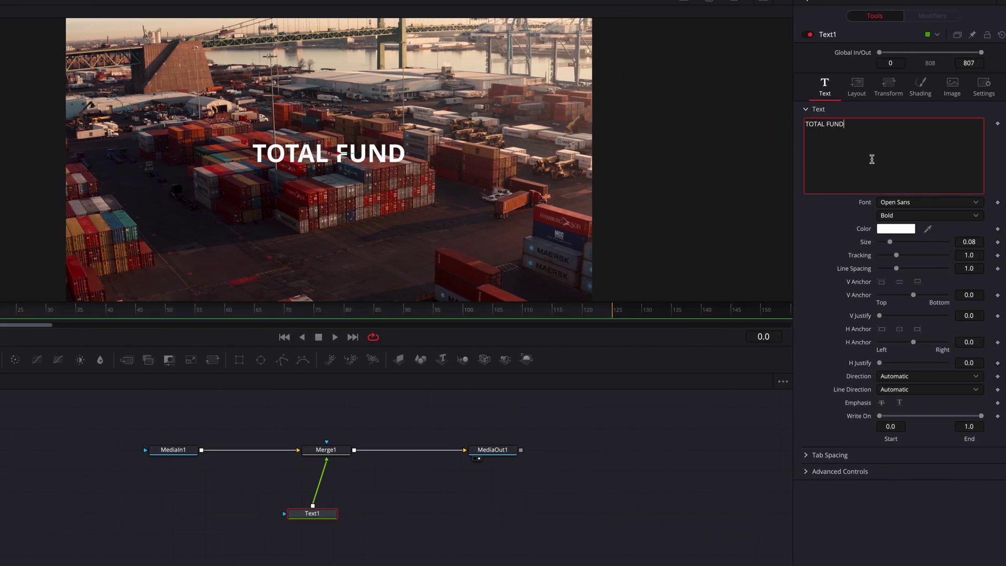
type(":")
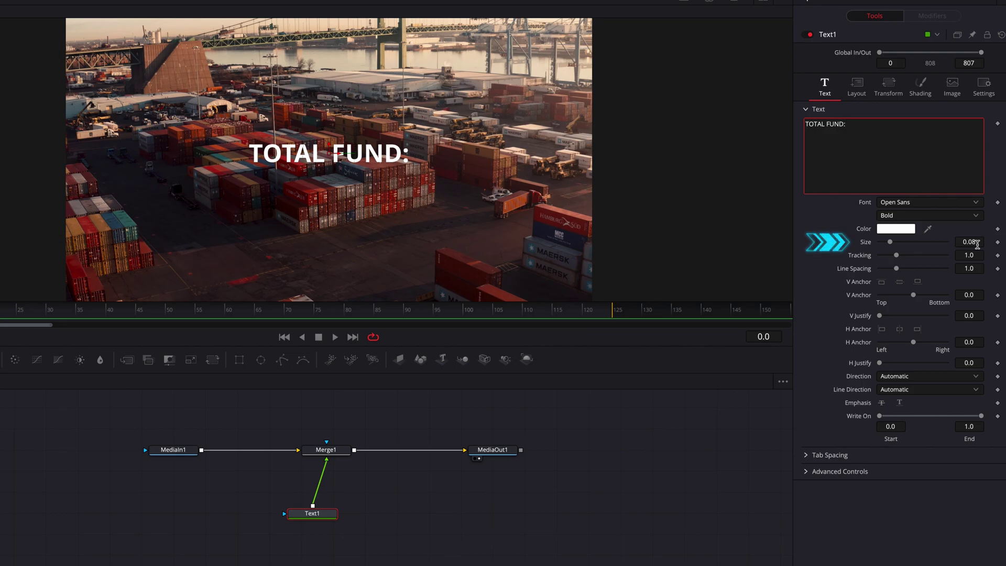
Step: Set the title's size to 0.0854 and move it to the left half of the picture
left_click_drag(968, 242, 975, 242)
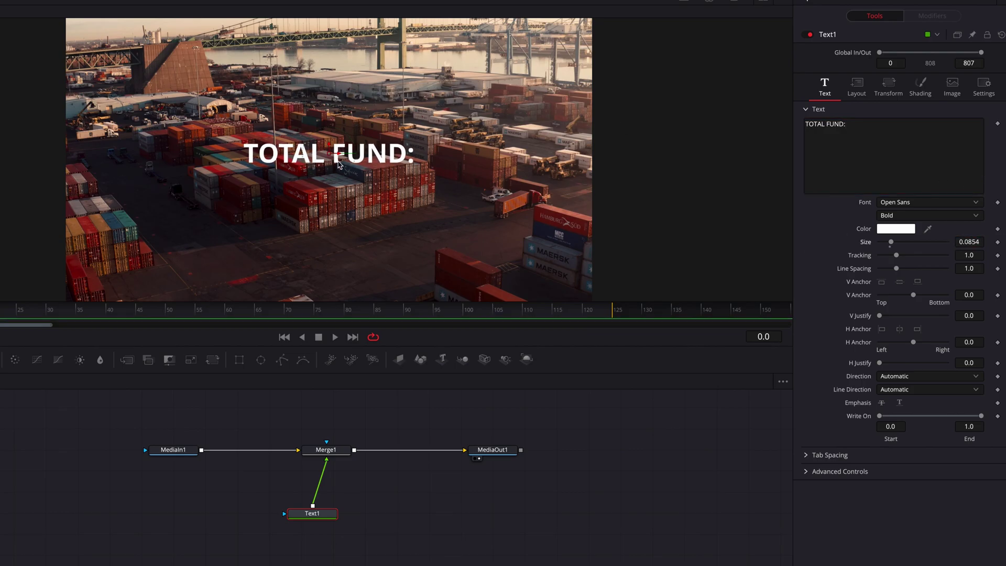
left_click_drag(329, 159, 197, 176)
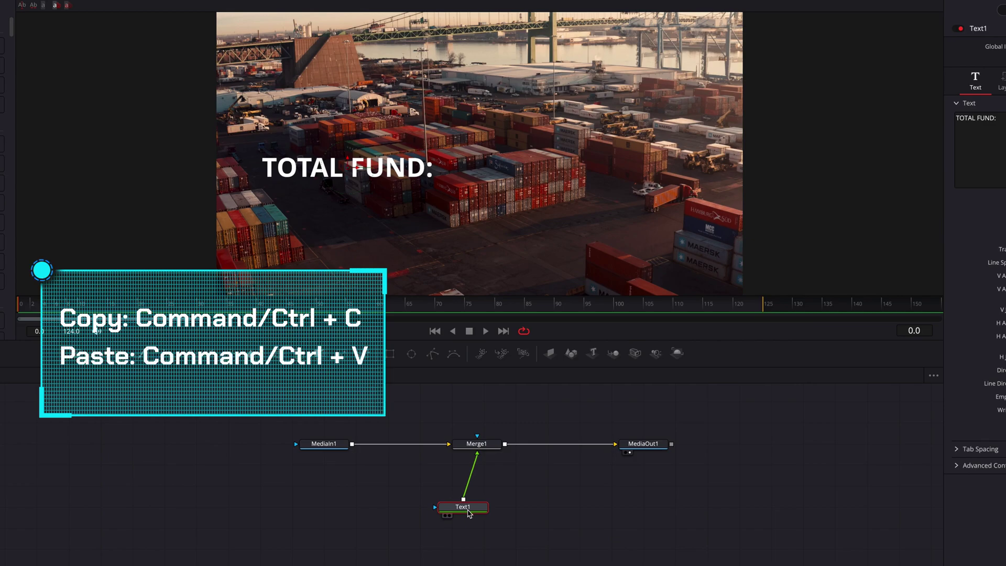
Step: Duplicate the Text1 node and place the copied text directly below the original title
key("ctrl+c")
key("ctrl+v")
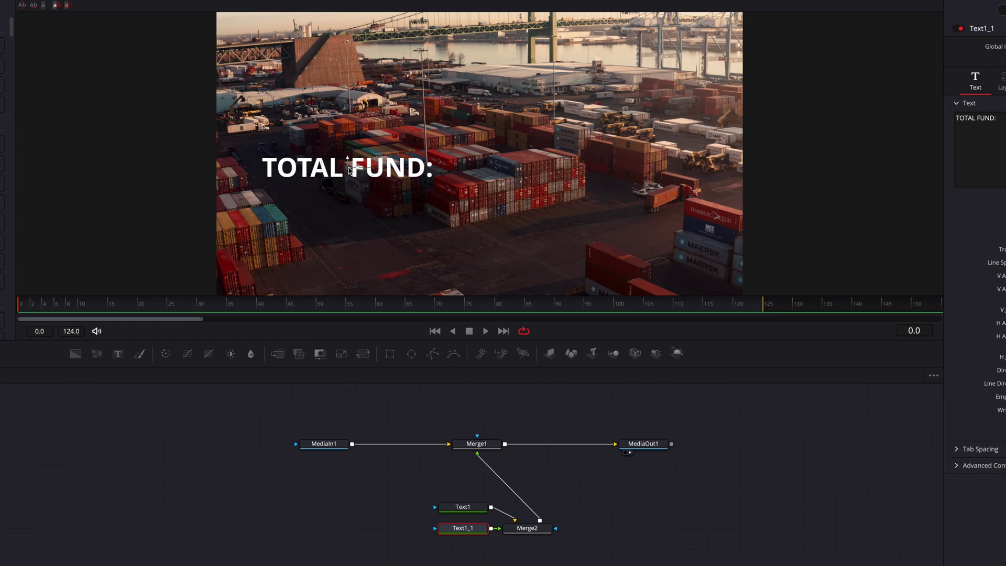
left_click_drag(349, 170, 350, 195)
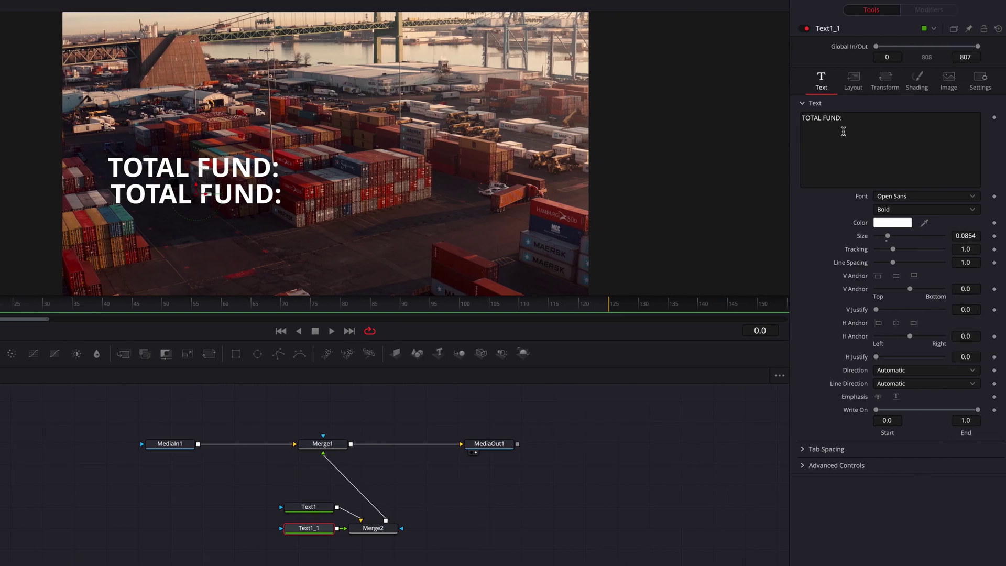
Step: Delete all the text from the copied Text1_1 node
left_click(863, 118)
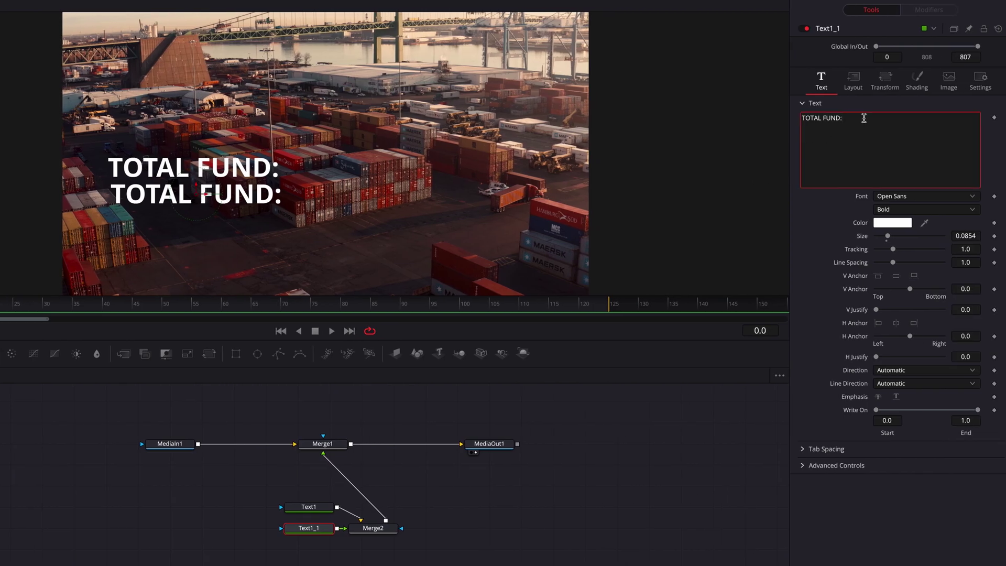
key("BackSpace")
key("BackSpace")
key("BackSpace")
key("BackSpace")
key("BackSpace")
key("BackSpace")
key("BackSpace")
key("BackSpace")
key("BackSpace")
key("BackSpace")
key("BackSpace")
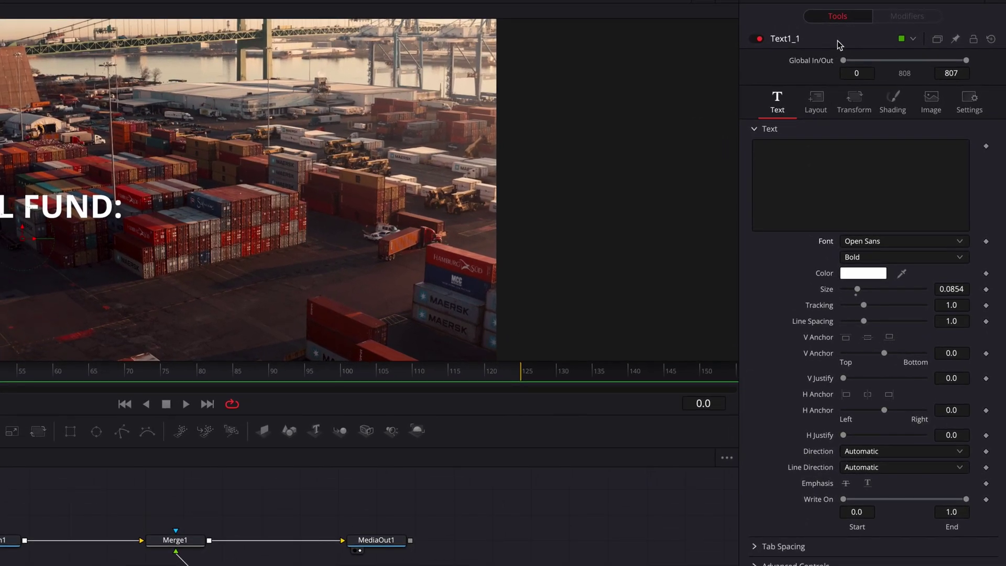
Step: Add a custom number control named "Total" to Text1_1, on the Text page with SliderControl as its input control
right_click(836, 40)
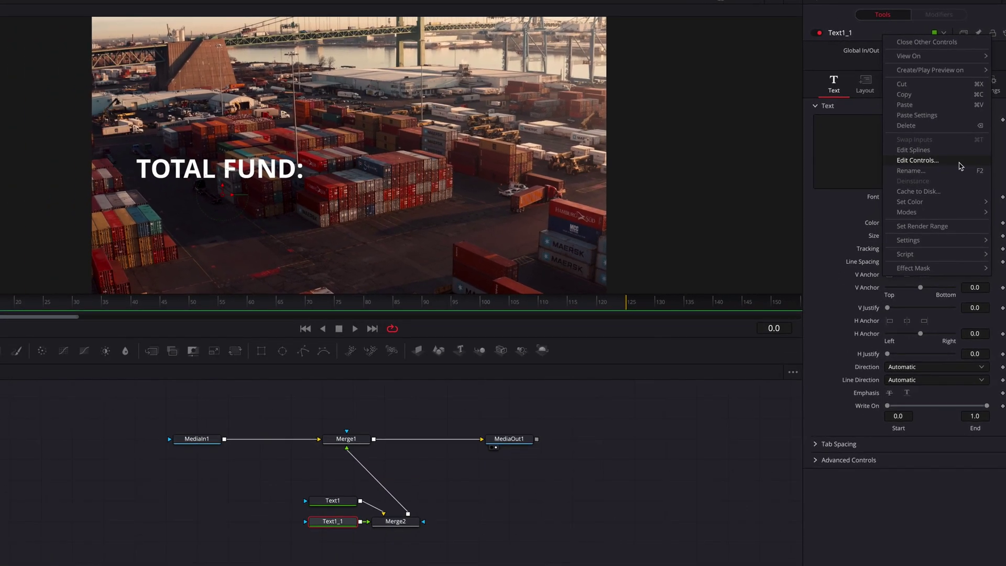
left_click(961, 167)
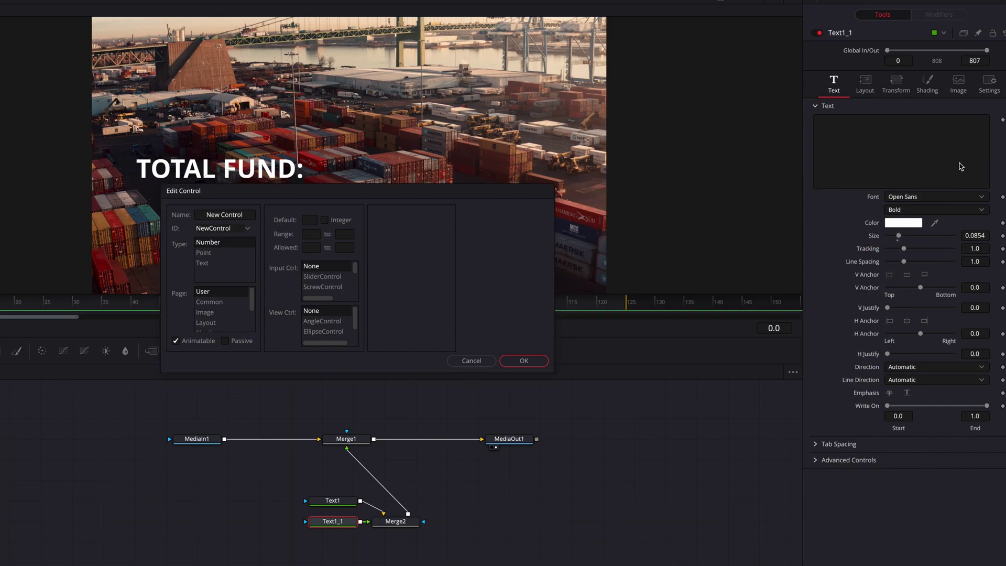
left_click(250, 214)
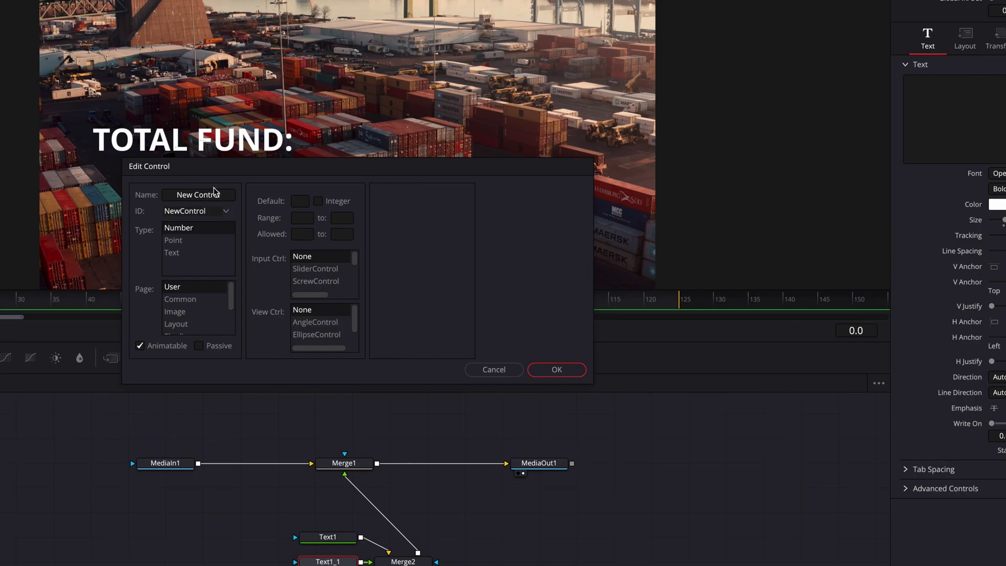
key("BackSpace")
type("Total")
left_click_drag(231, 291, 235, 325)
left_click(208, 316)
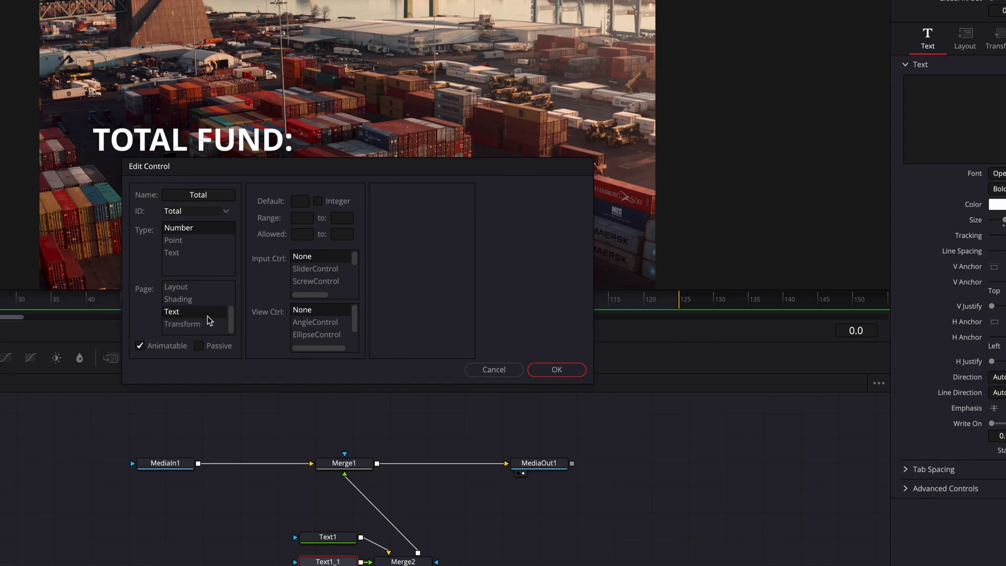
left_click(331, 270)
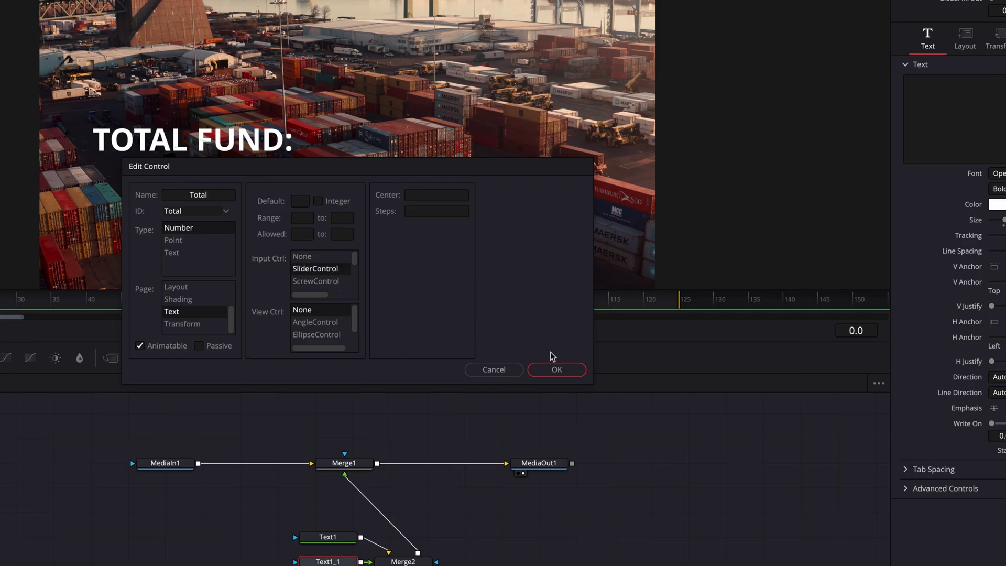
left_click(556, 370)
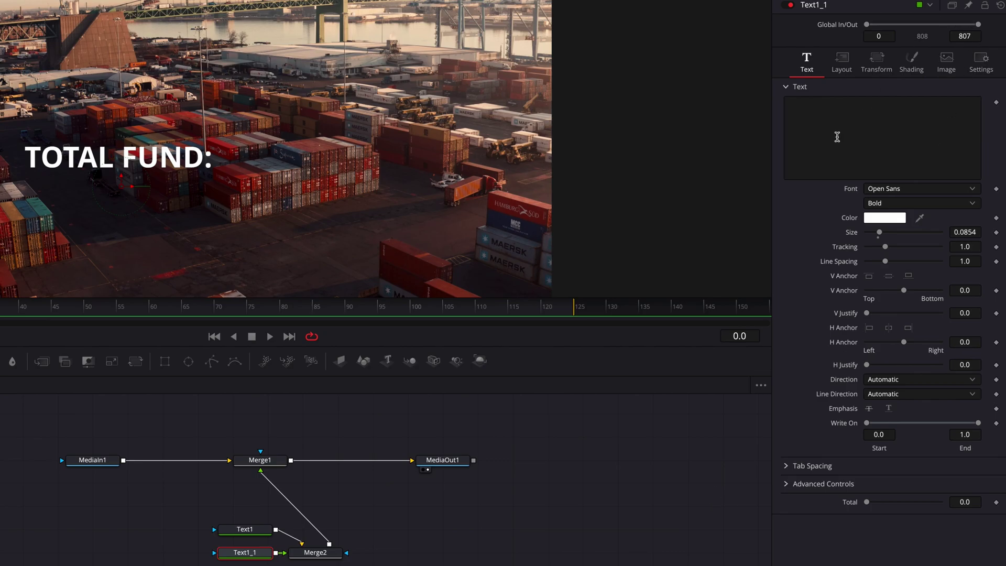
Step: Add an expression to Text1_1's text and set it to Text1_1.Total
left_click(828, 111)
right_click(828, 112)
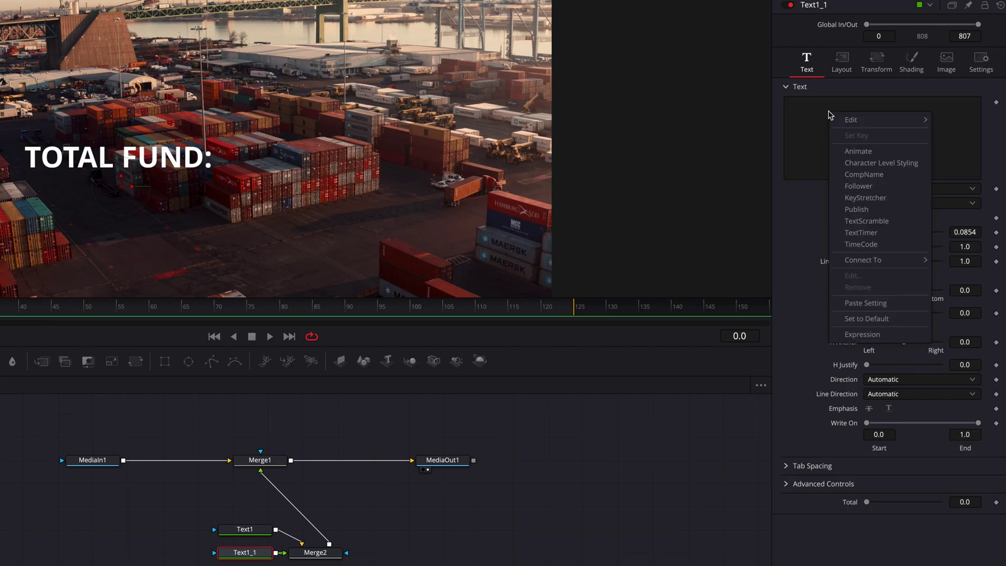
left_click(914, 334)
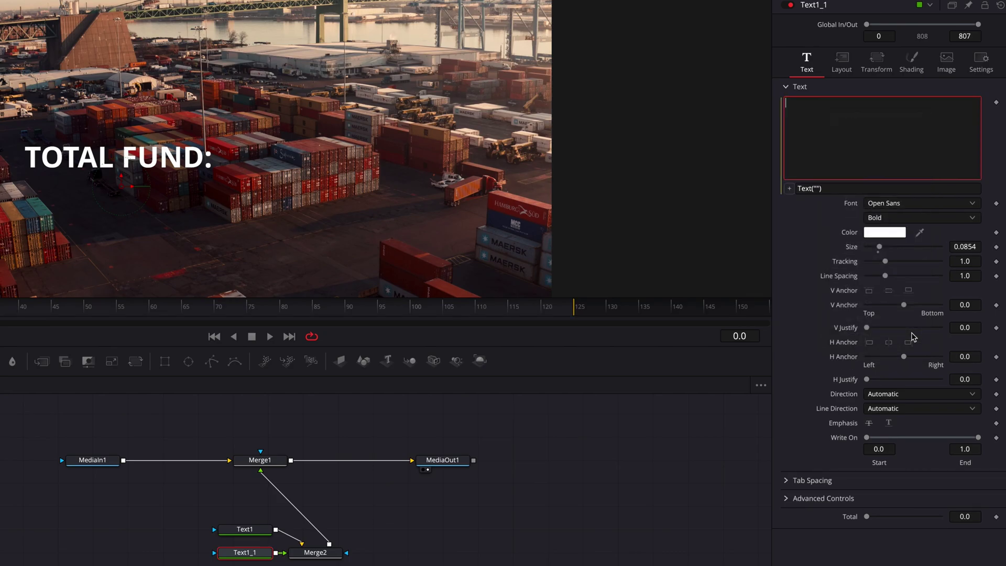
left_click(848, 188)
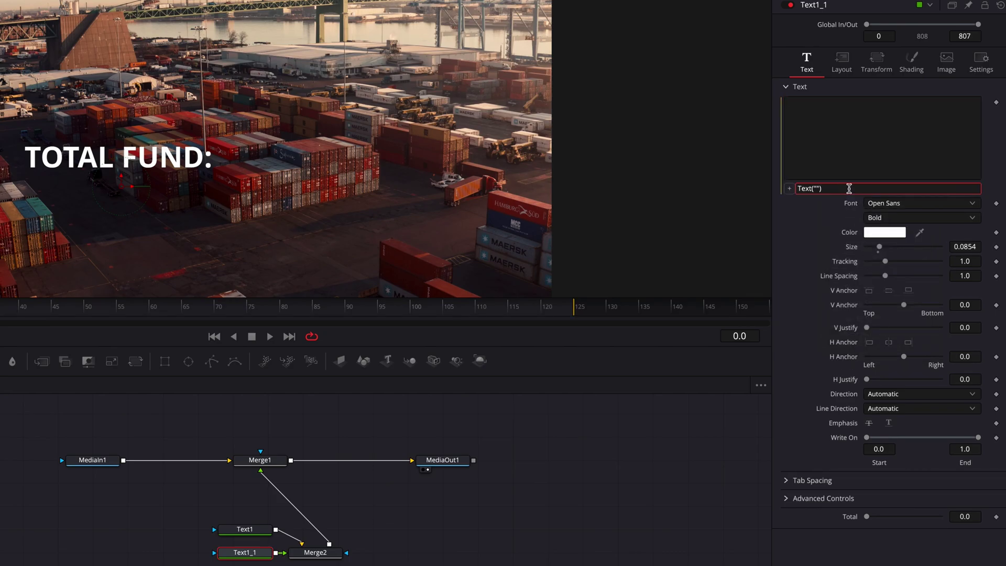
key("ctrl+a")
key("BackSpace")
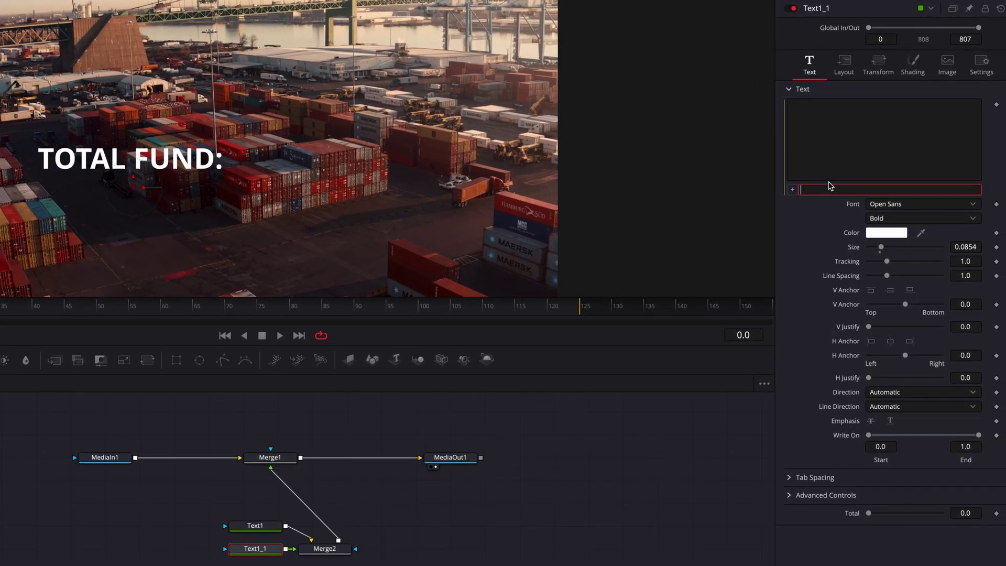
type("Total")
key("Return")
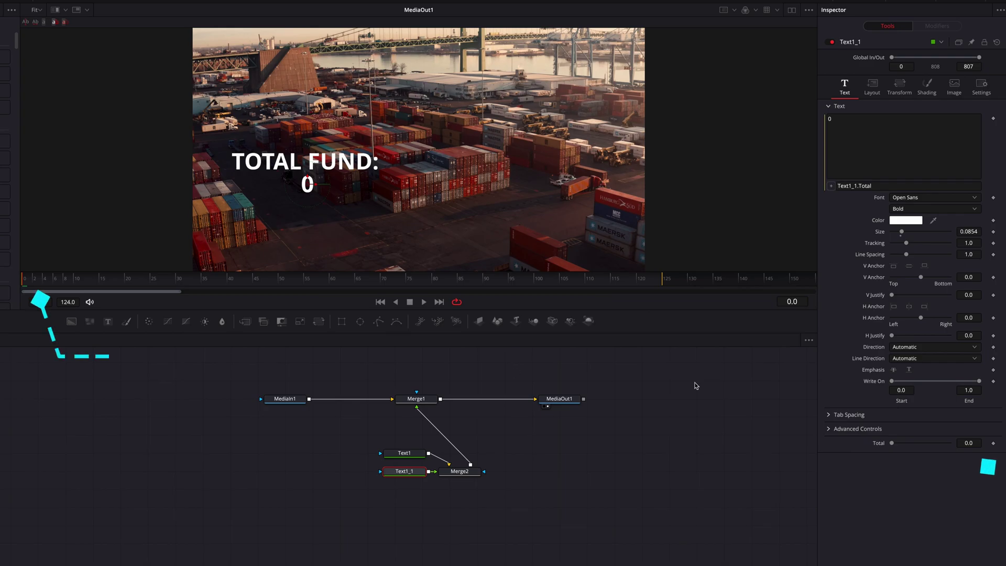
Step: At frame 25, set the Total control to 499000 and keyframe it
left_click(151, 282)
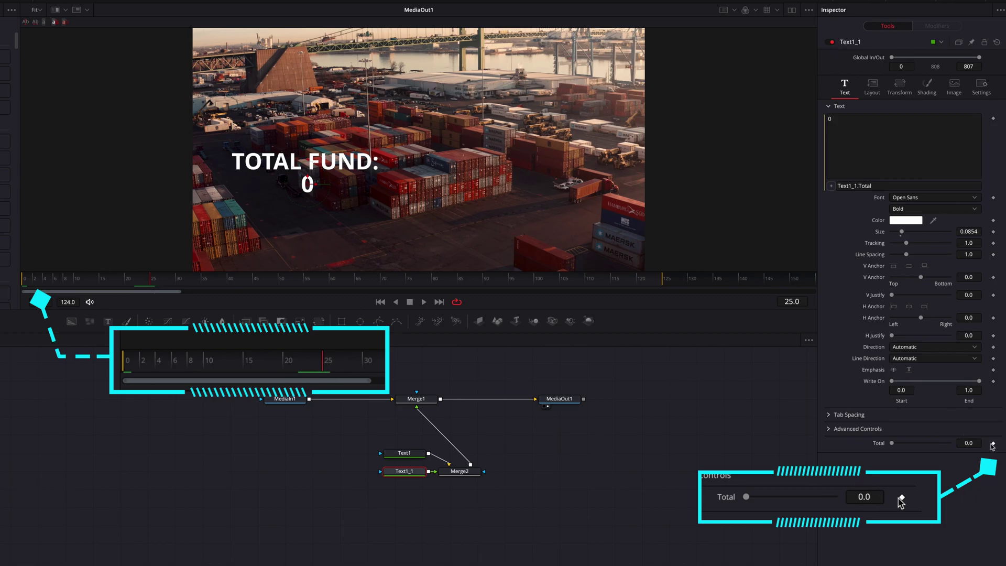
left_click(968, 443)
type("49")
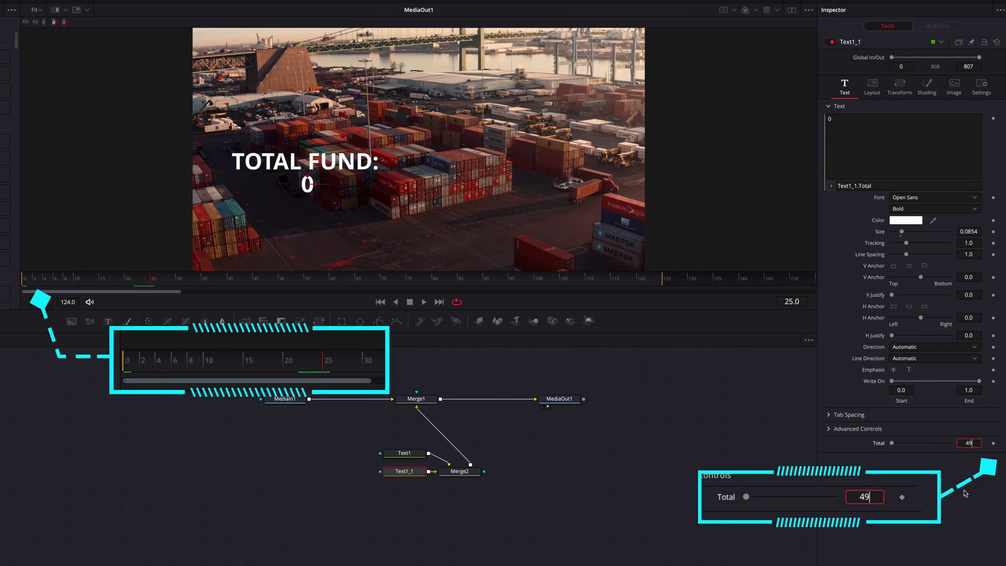
type("9000")
key("Return")
left_click(993, 443)
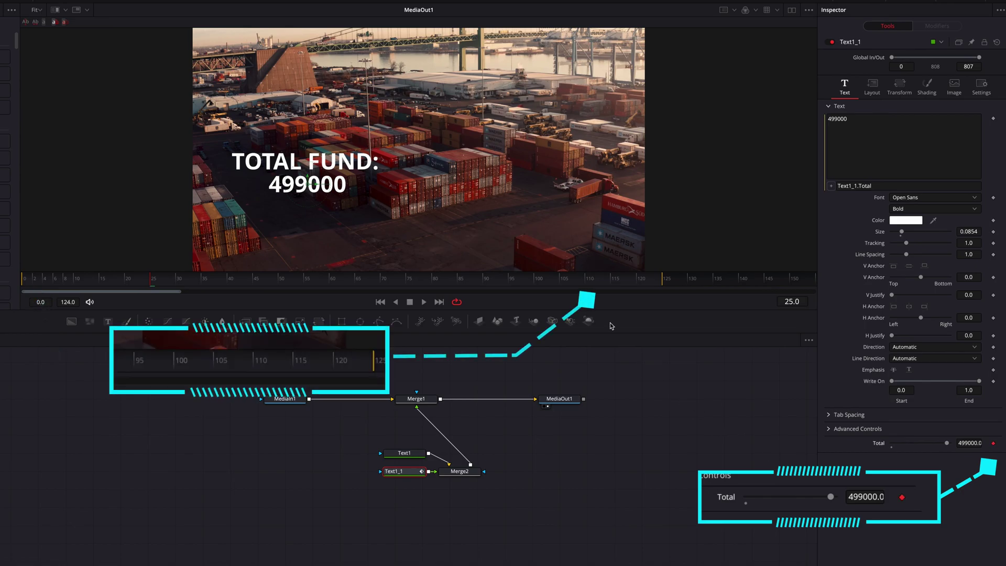
Step: At frame 110, set the Total control to 580000 to create the ending keyframe
left_click(586, 286)
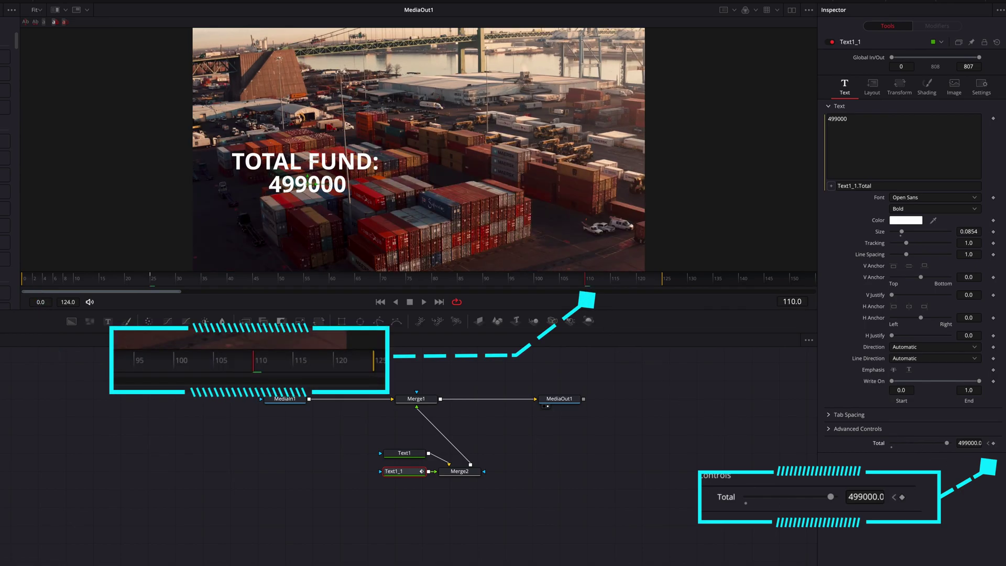
left_click(975, 444)
type("580000")
key("Return")
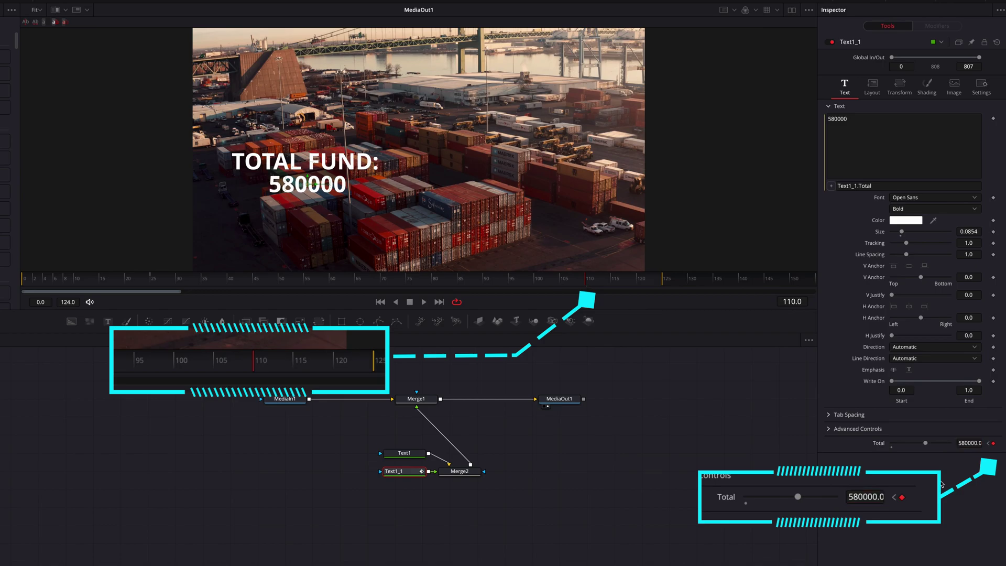
Step: Play back and scrub the counter animation to check how the number displays between the keyframes
left_click(130, 280)
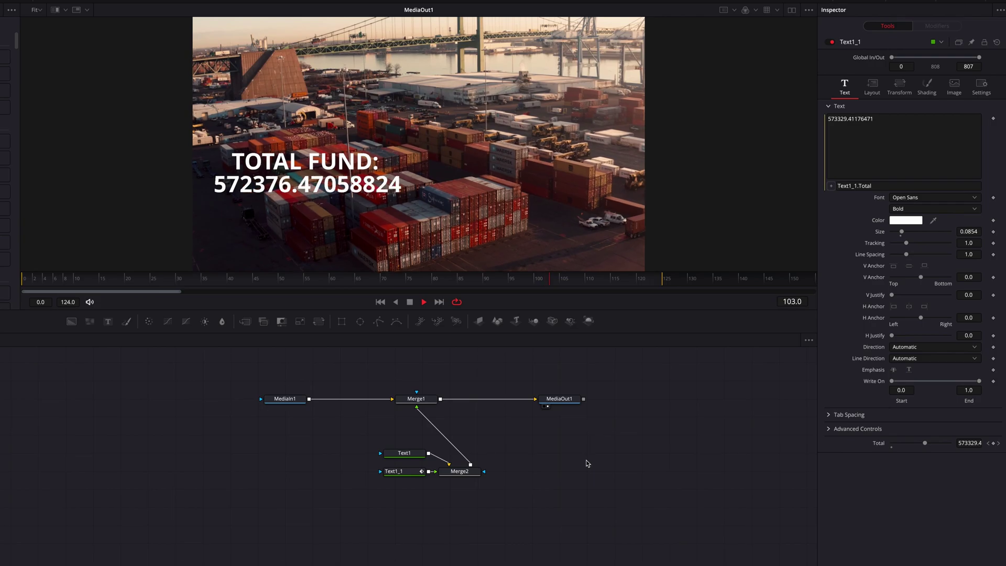
key("space")
left_click(145, 278)
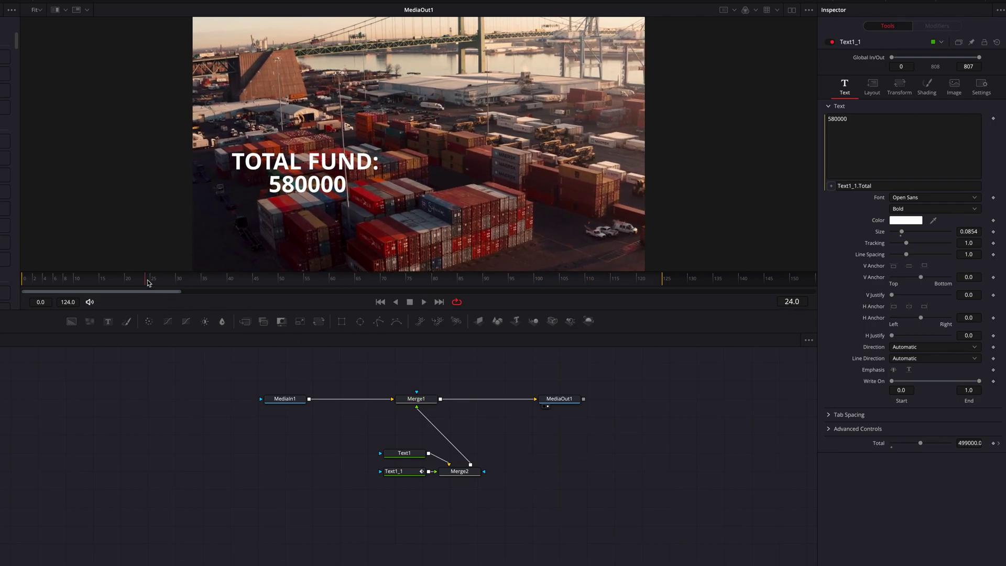
left_click(169, 284)
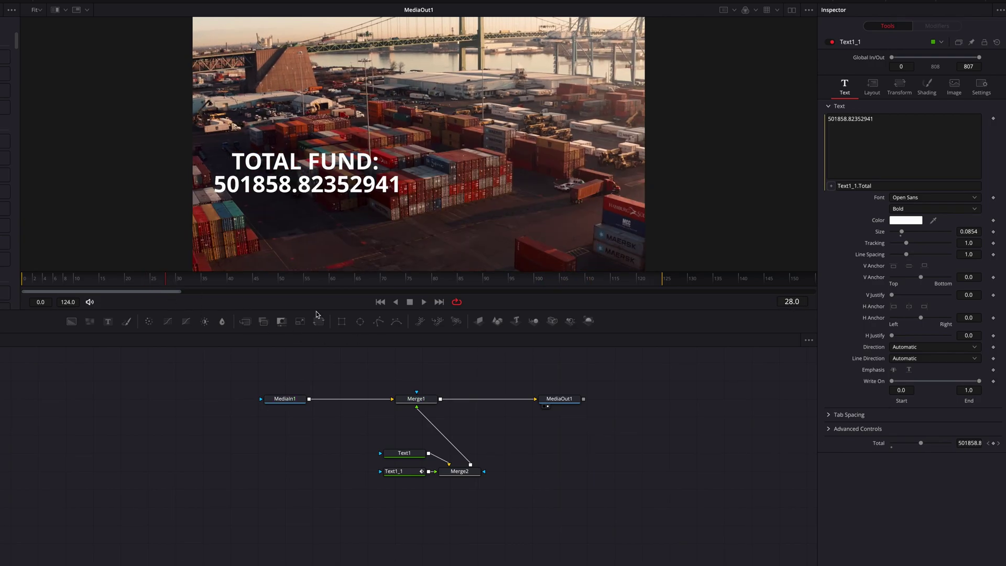
Step: At frame 25, replace Text1_1's text expression with "$"..string.sub(Text1_1.Total,1,3), reusing the existing Text1_1.Total reference
left_click(401, 471)
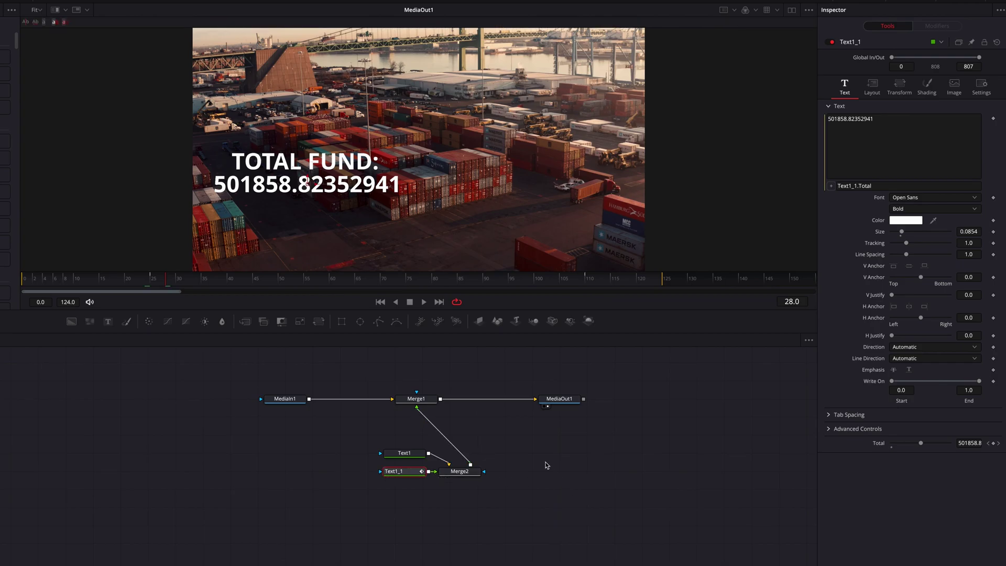
left_click(156, 283)
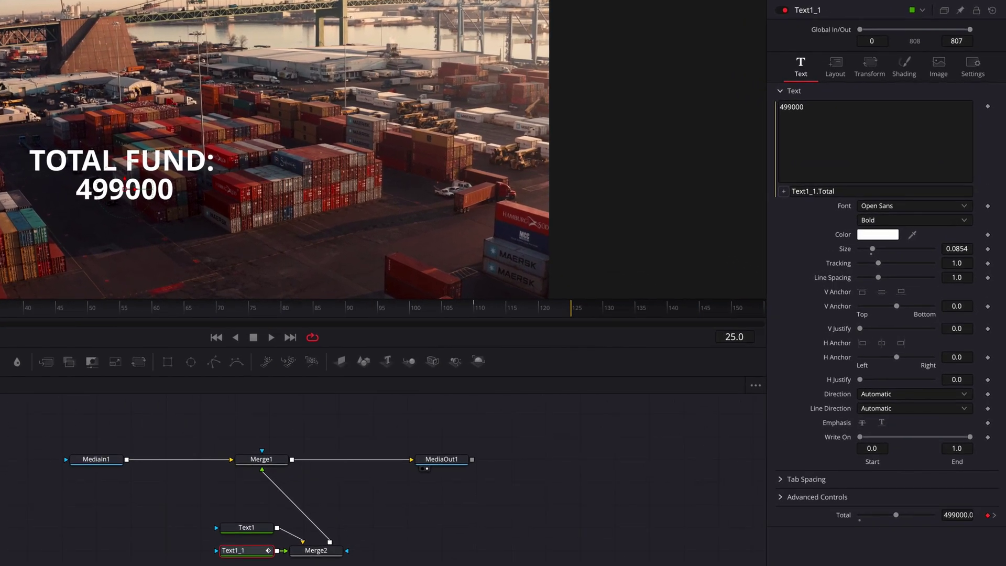
left_click(855, 191)
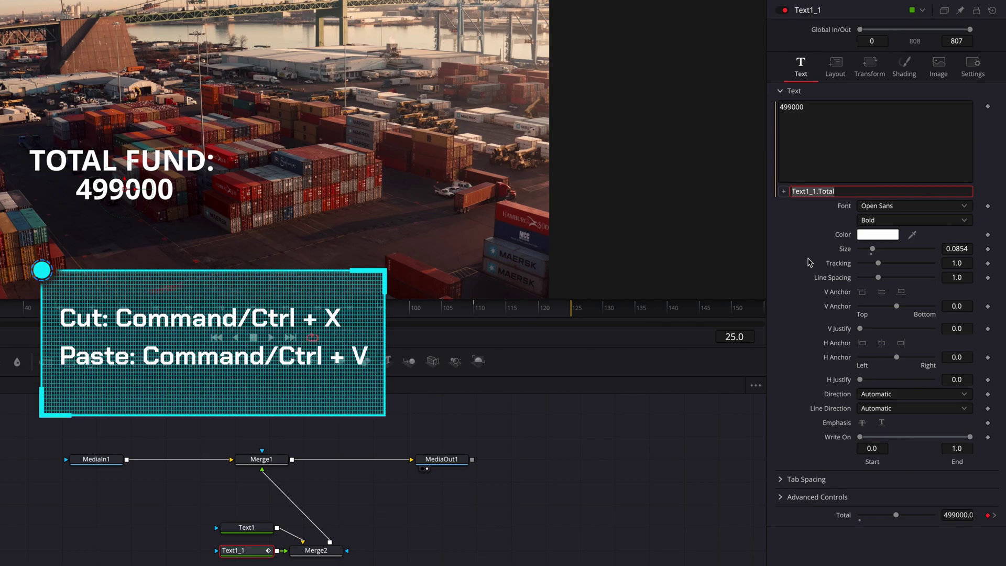
key("ctrl+x")
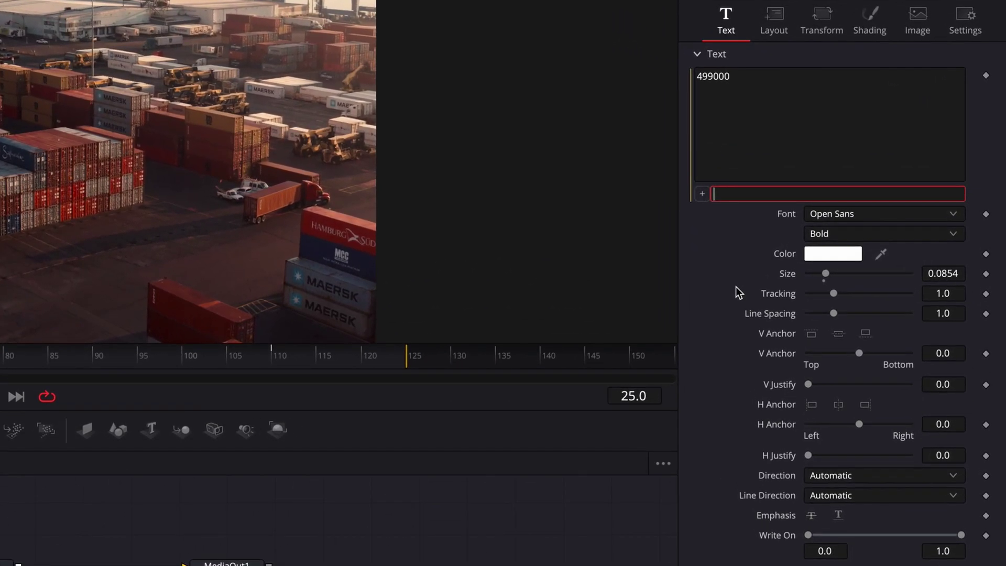
type("\"$\"..")
type("string.sub(")
key("ctrl+v")
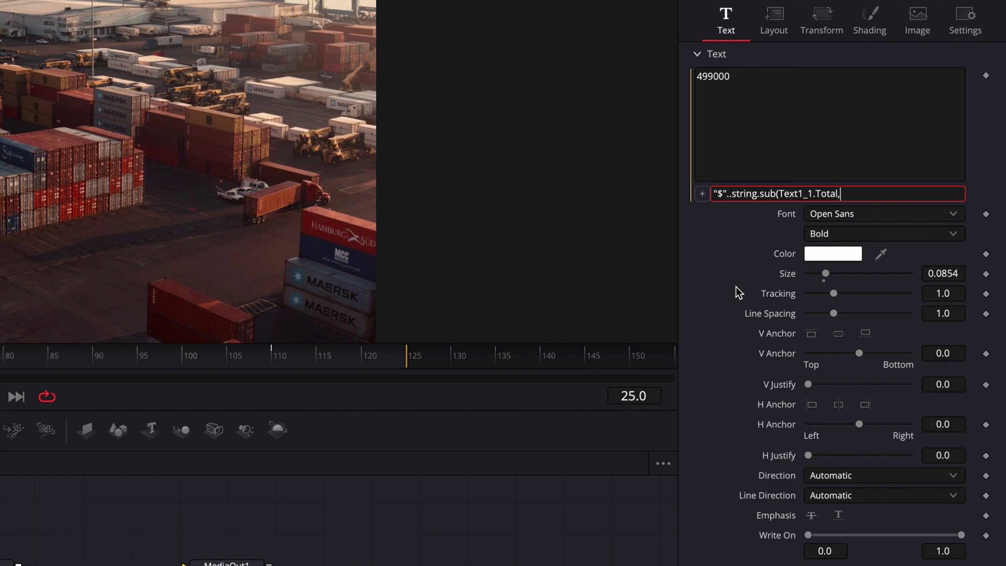
type(",1,3)")
key("Return")
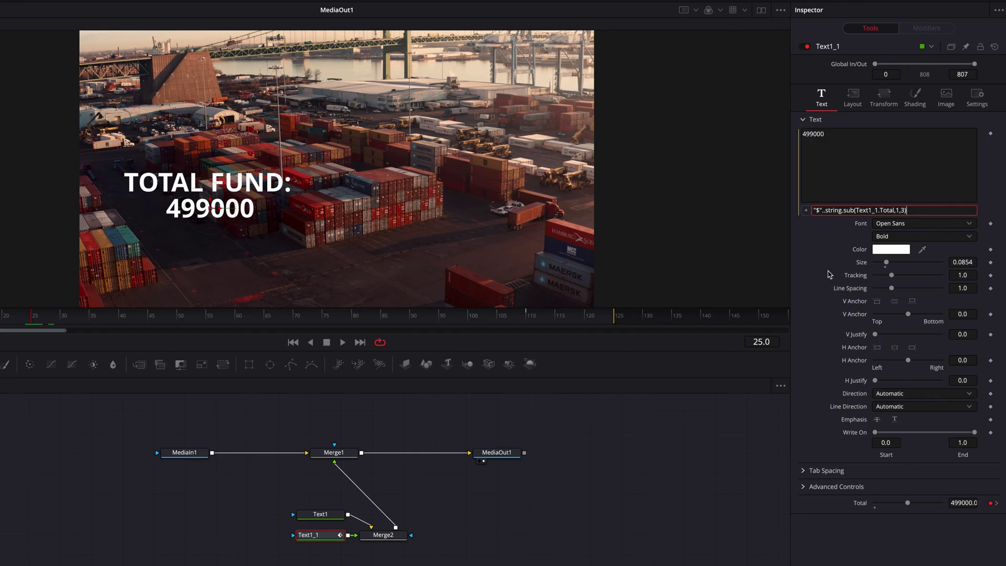
key("Return")
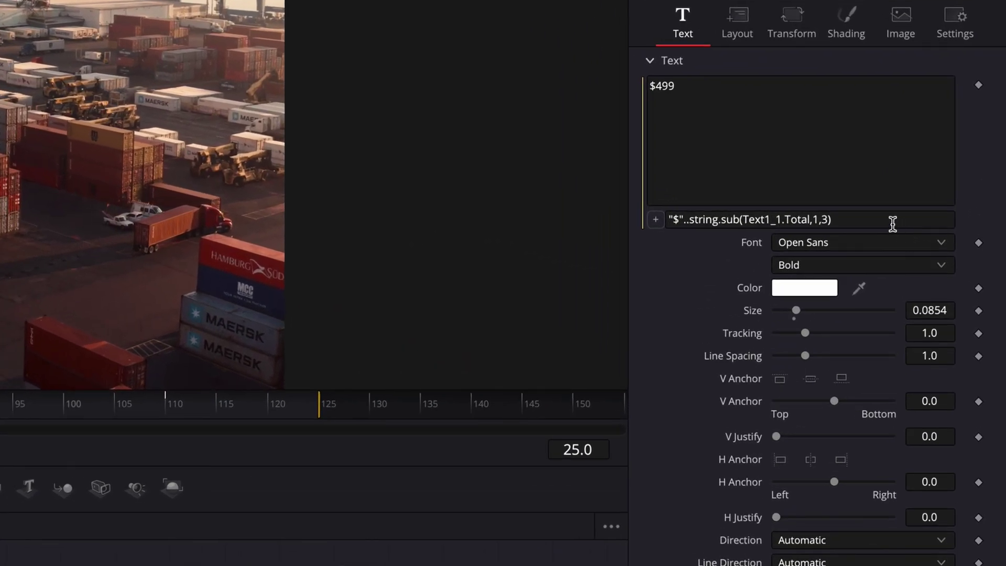
Step: Append ..","..string.sub(Text1_1.Total,4,6) to Text1_1's text expression
left_click(941, 212)
type("..\"")
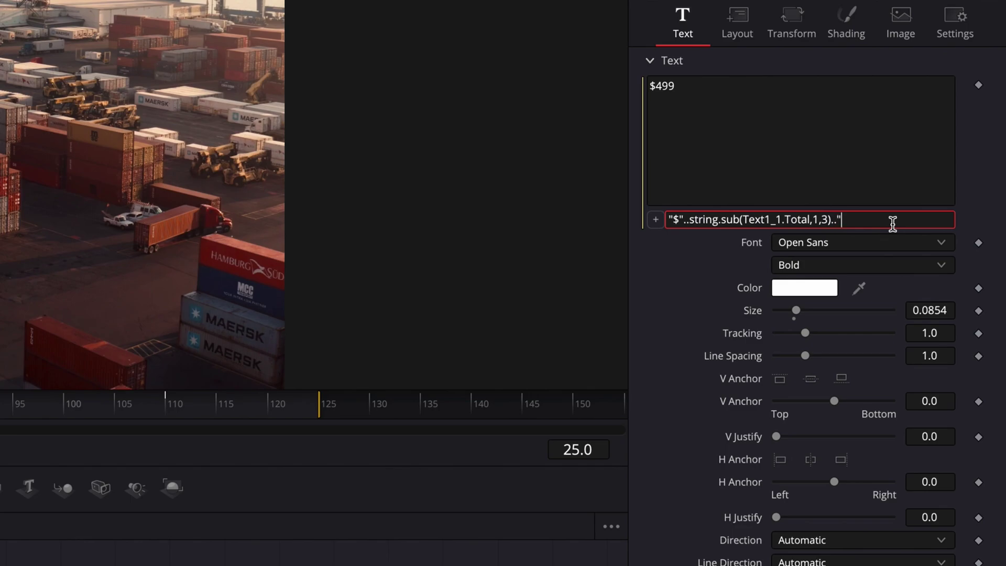
type(",\"..string.sub(")
key("ctrl+v")
type(",")
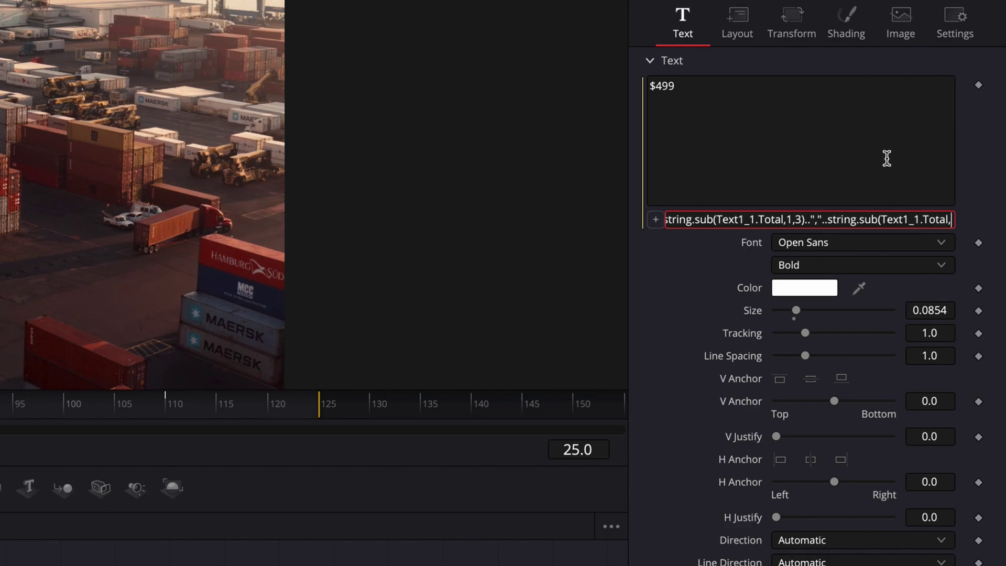
type("4,6")
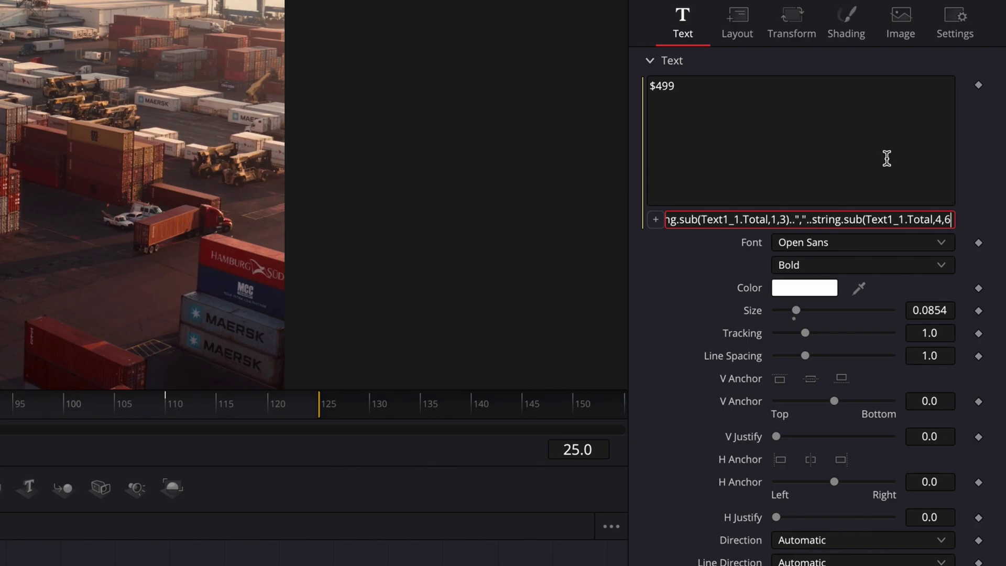
type(")")
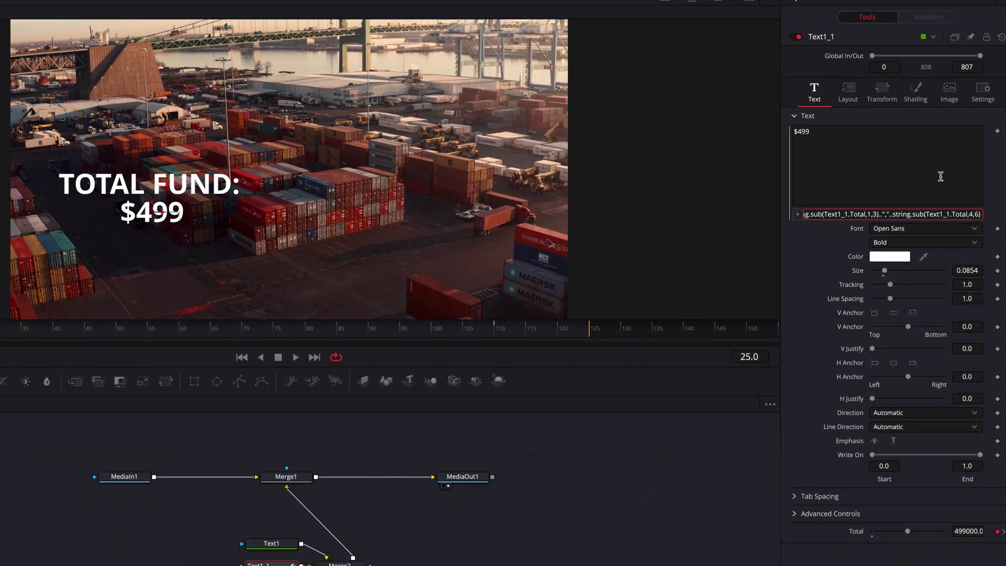
key("Return")
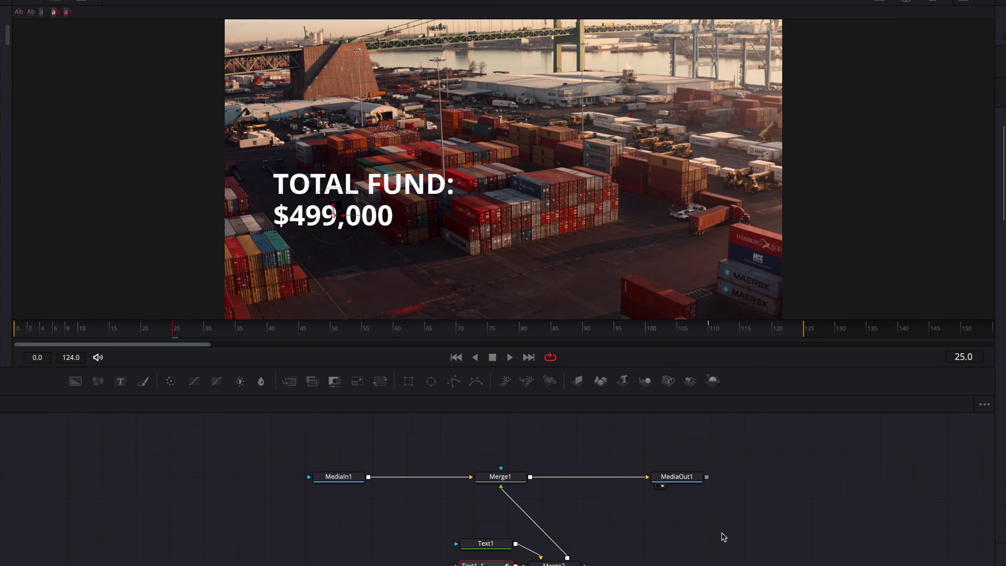
Step: Keyframe Text1_1's shading opacity at 0.0 on frame 21 and 1.0 on frame 29
left_click(139, 327)
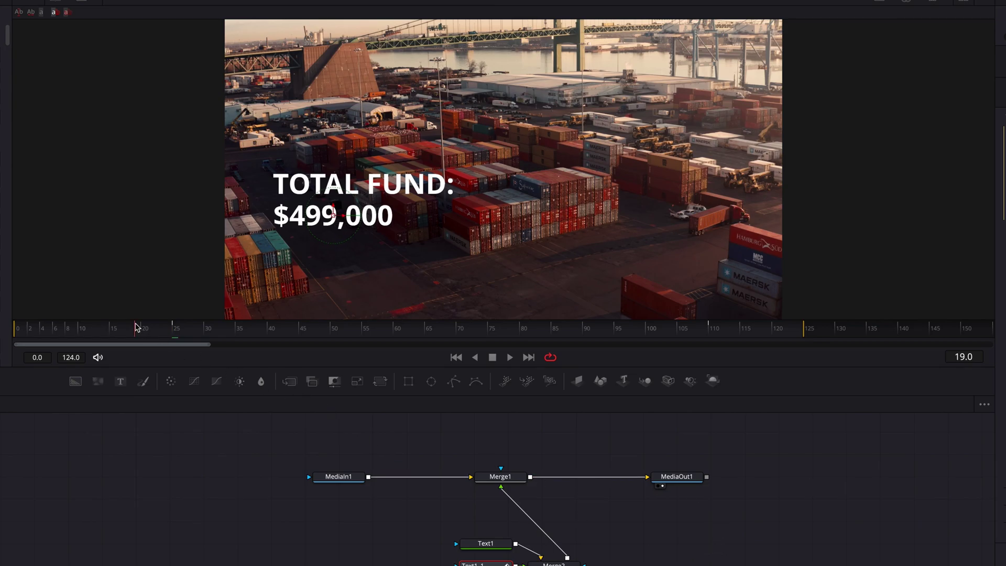
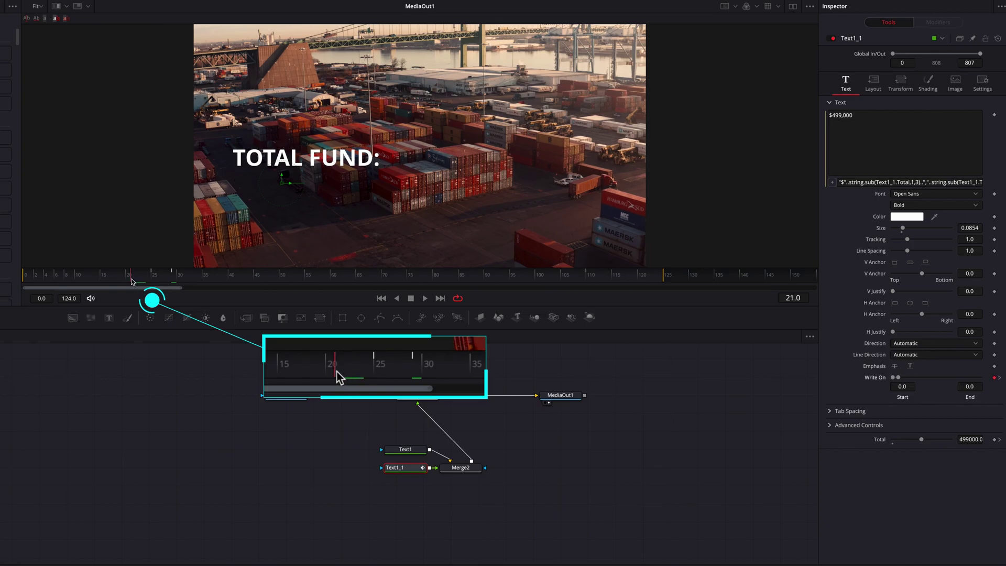
left_click(927, 83)
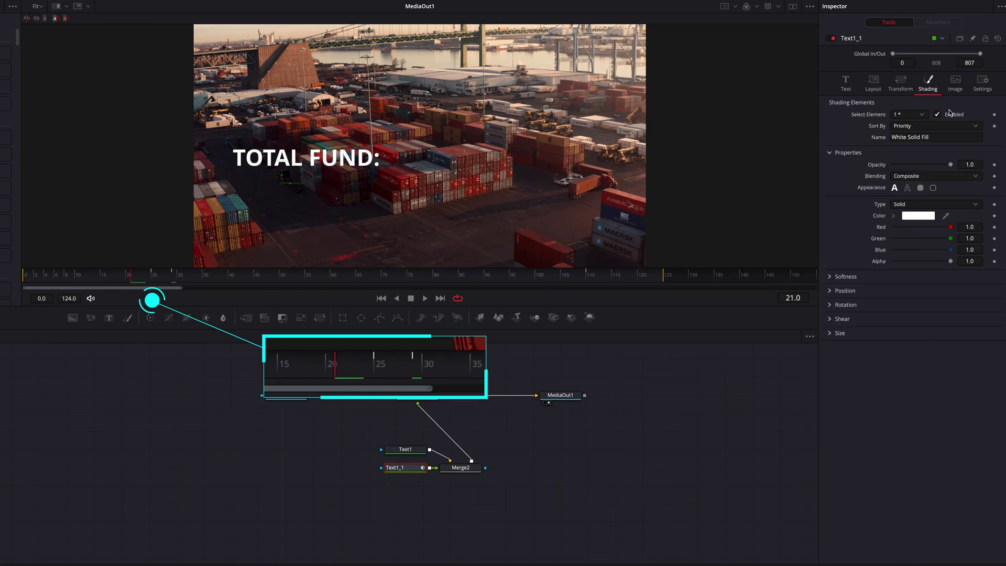
left_click(994, 164)
left_click_drag(950, 165, 877, 178)
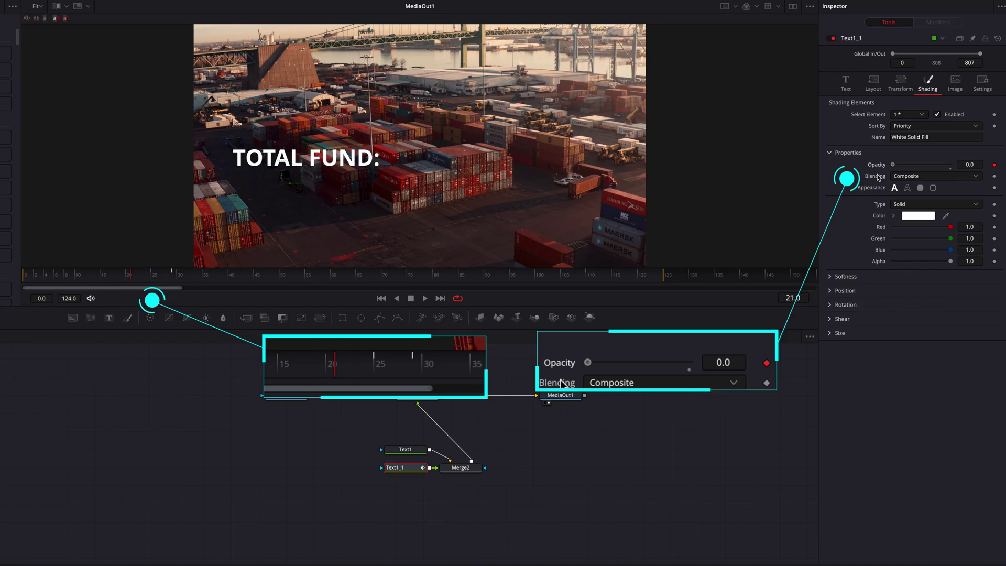
left_click(171, 276)
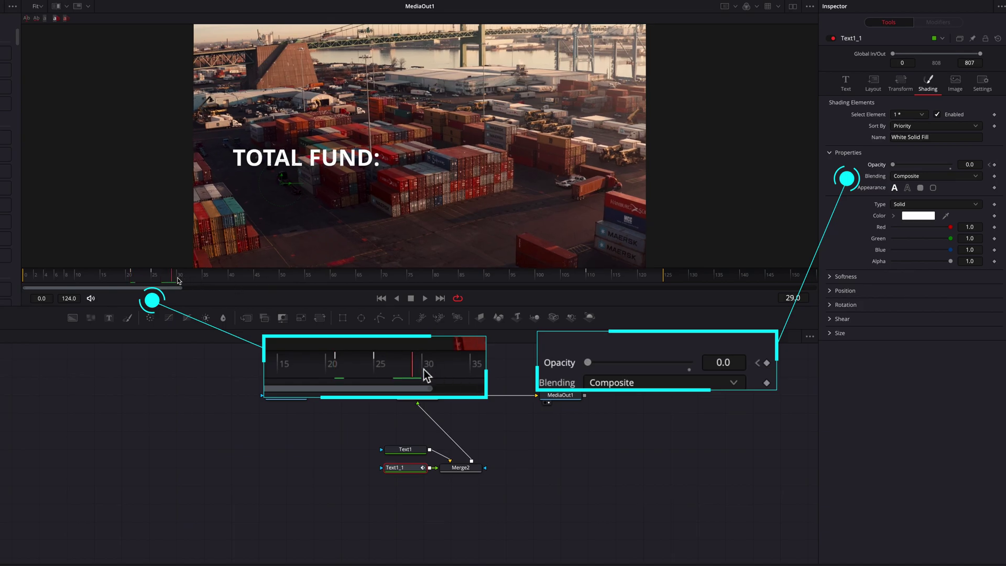
left_click_drag(893, 167, 959, 168)
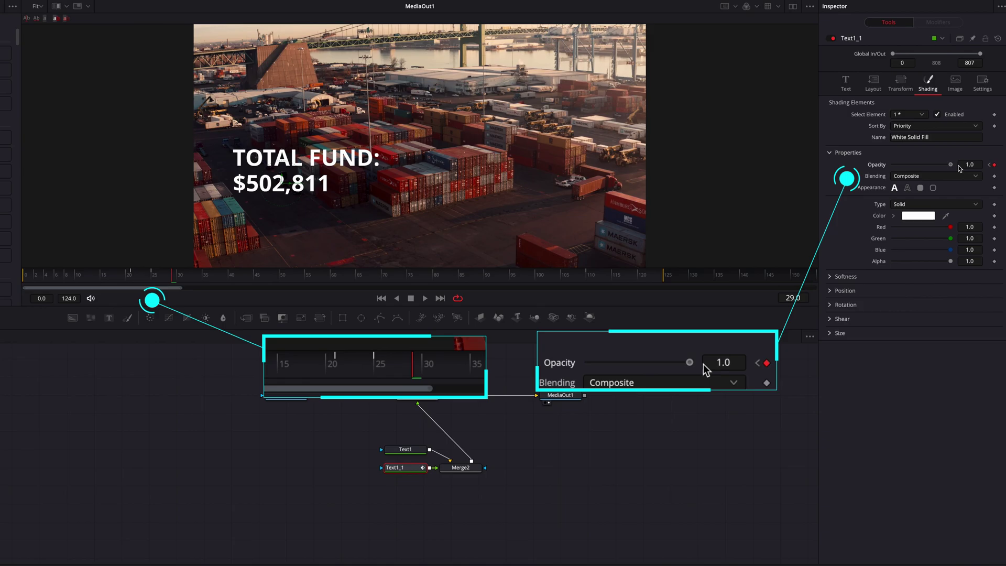
Step: Keyframe Text1_1's Write On range from 0.0 to 1.0 at frame 106, and set its start to 1.0 at frame 114
left_click(587, 281)
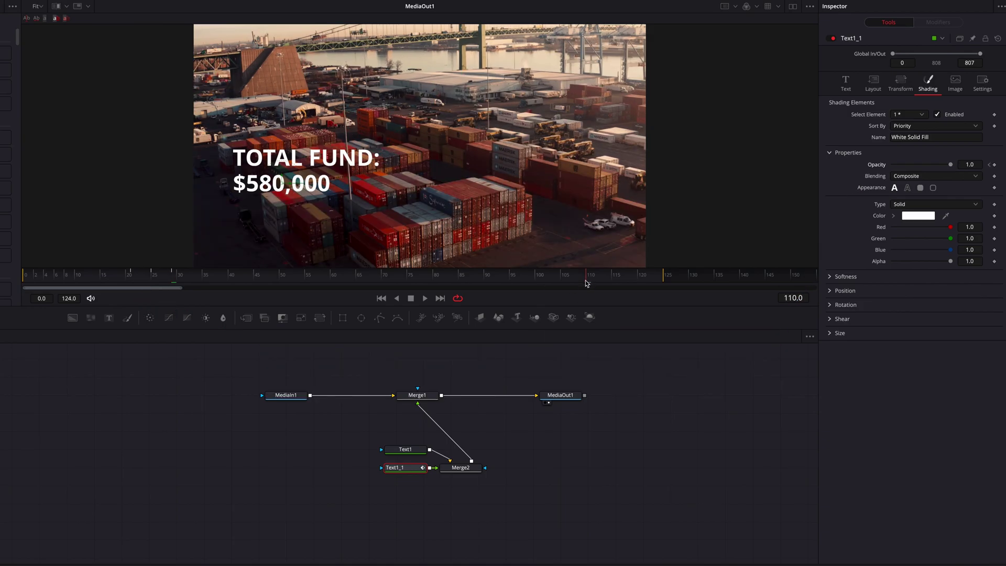
left_click(845, 83)
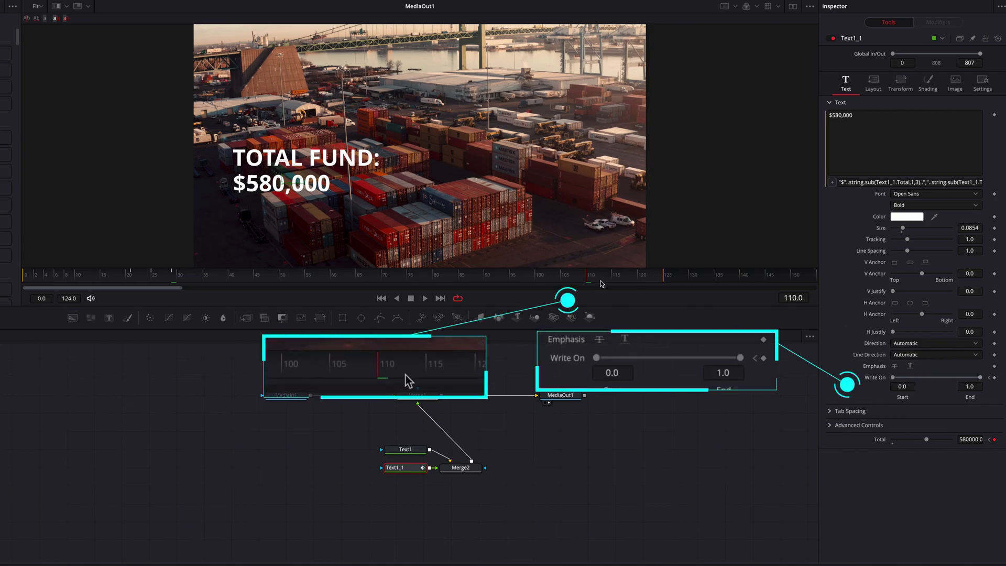
left_click_drag(586, 282, 571, 282)
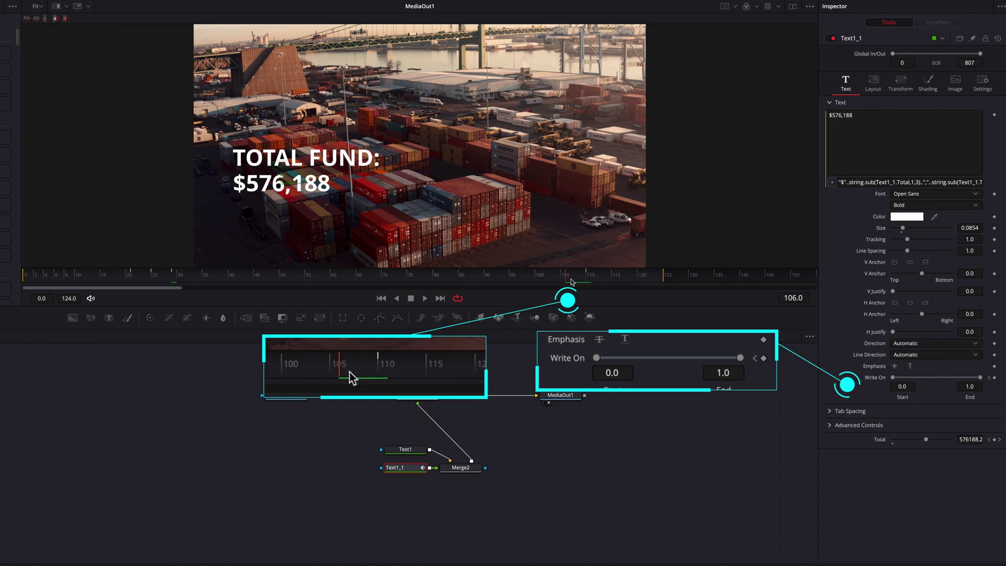
left_click(994, 377)
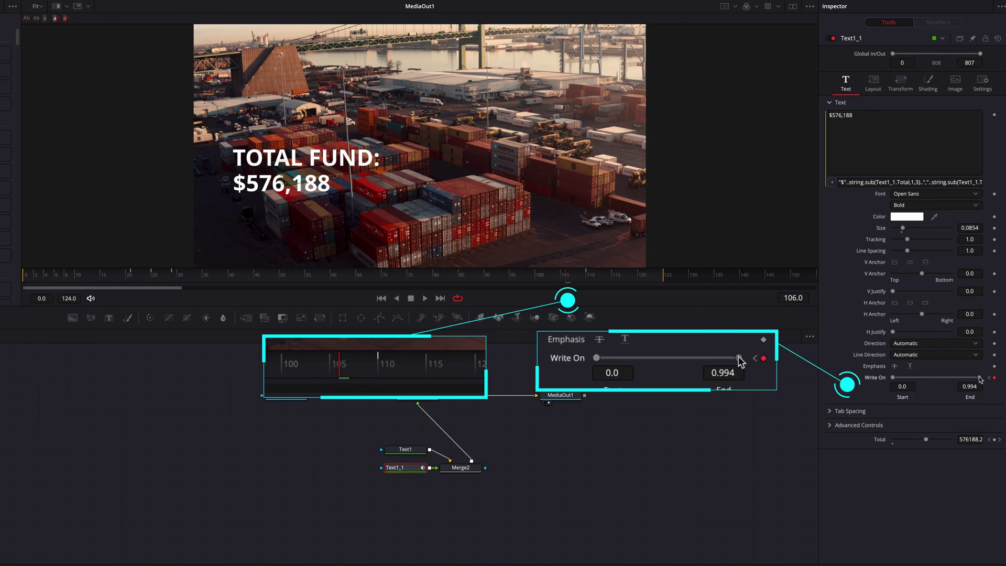
left_click(994, 378)
left_click_drag(578, 284, 609, 279)
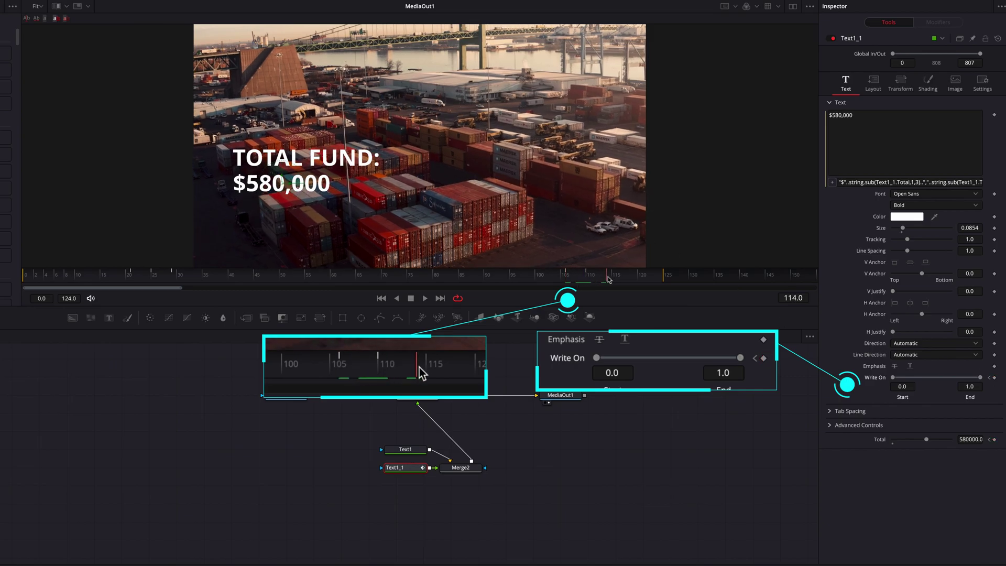
left_click(993, 378)
left_click_drag(893, 381, 980, 381)
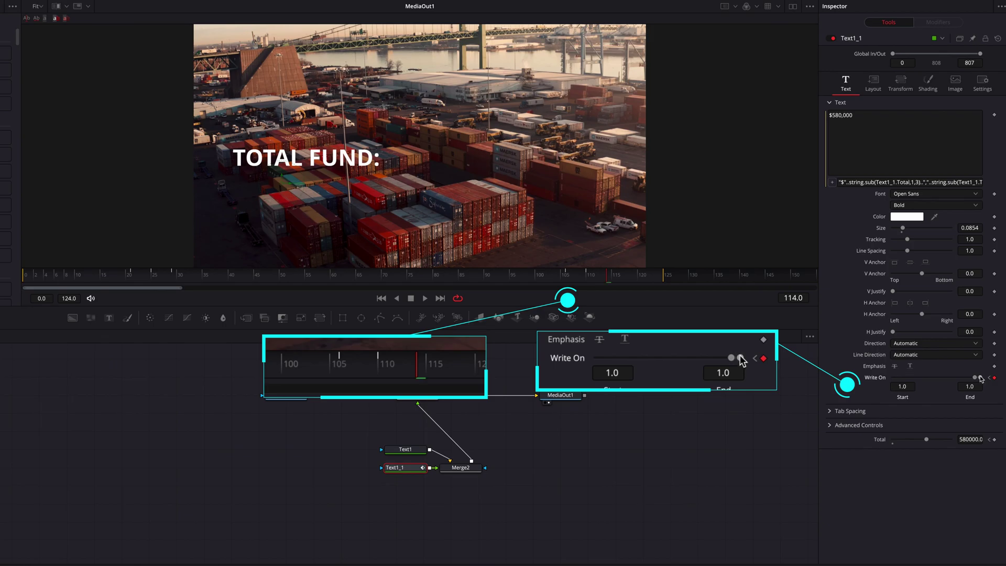
Step: Keyframe Text1_1's shading opacity at zero on frame 114 and at full on frame 106
left_click(928, 84)
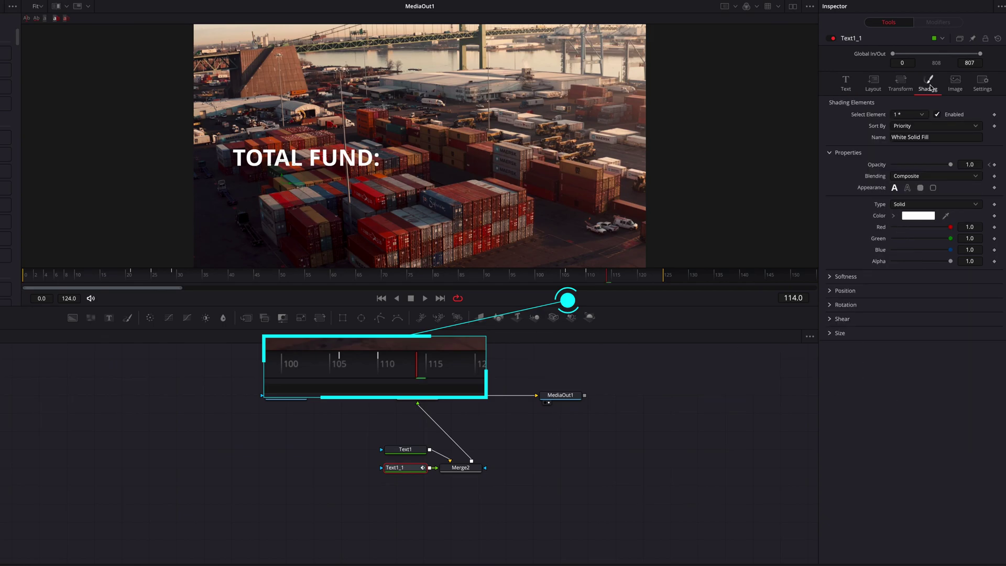
left_click(994, 165)
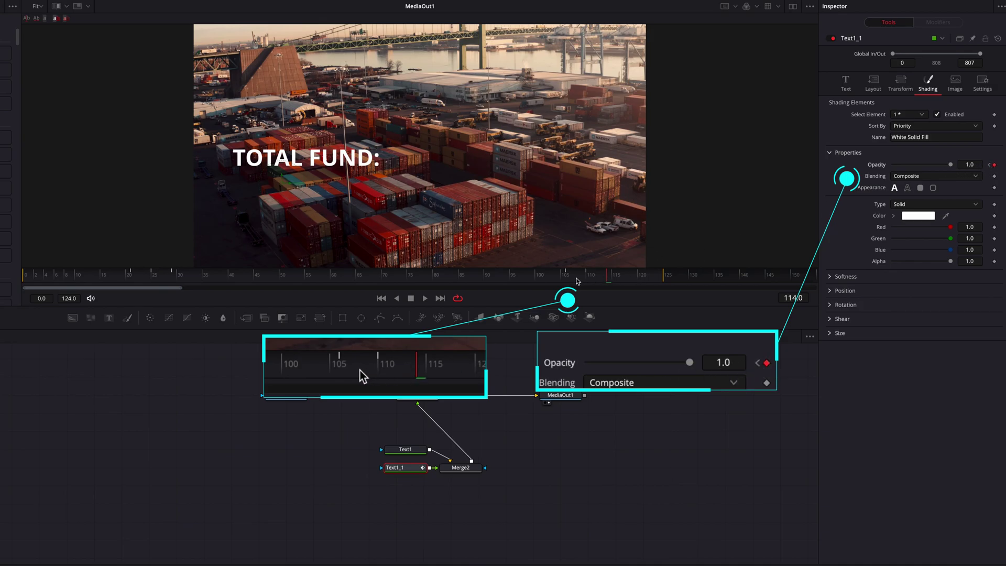
left_click_drag(950, 165, 895, 168)
left_click_drag(581, 276, 569, 276)
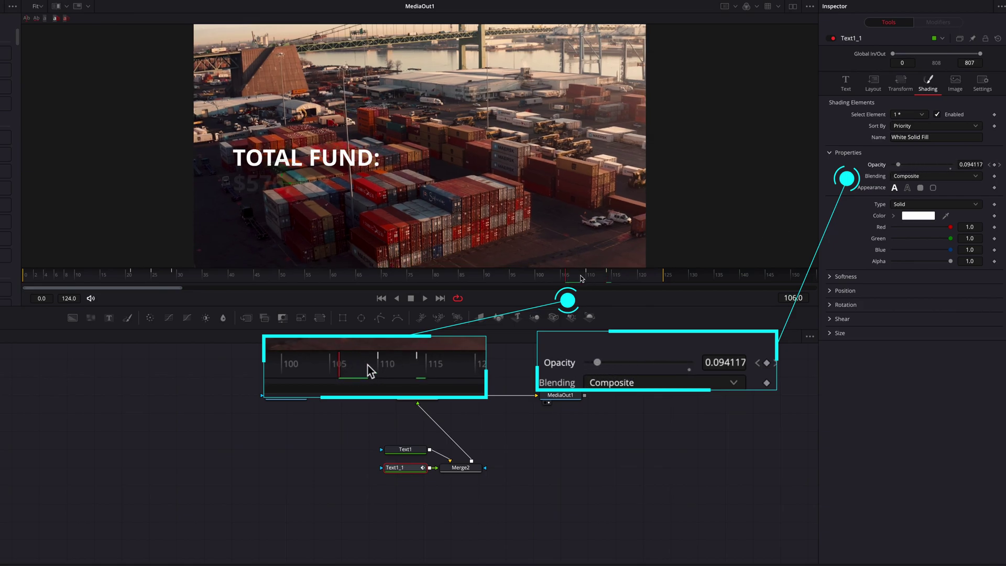
left_click_drag(899, 167, 969, 165)
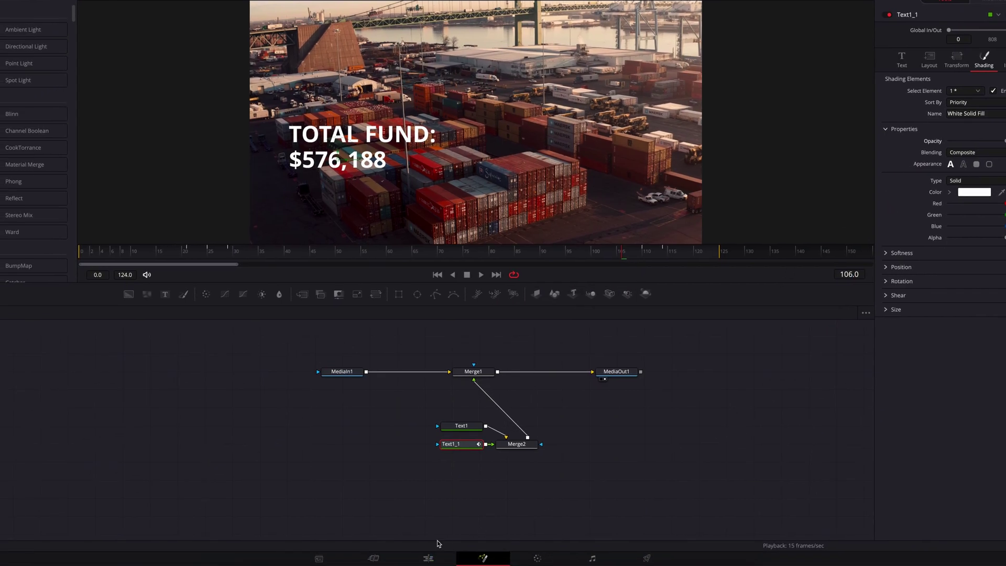
Step: Switch to the Edit page and play the harbor3.mp4 clip from its beginning to review the counter animation
left_click(436, 558)
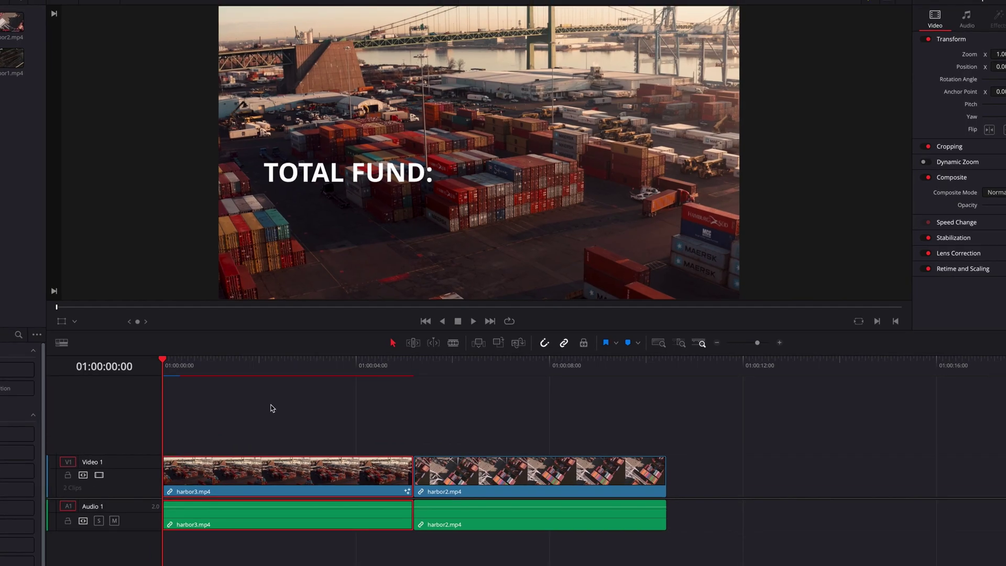
key("space")
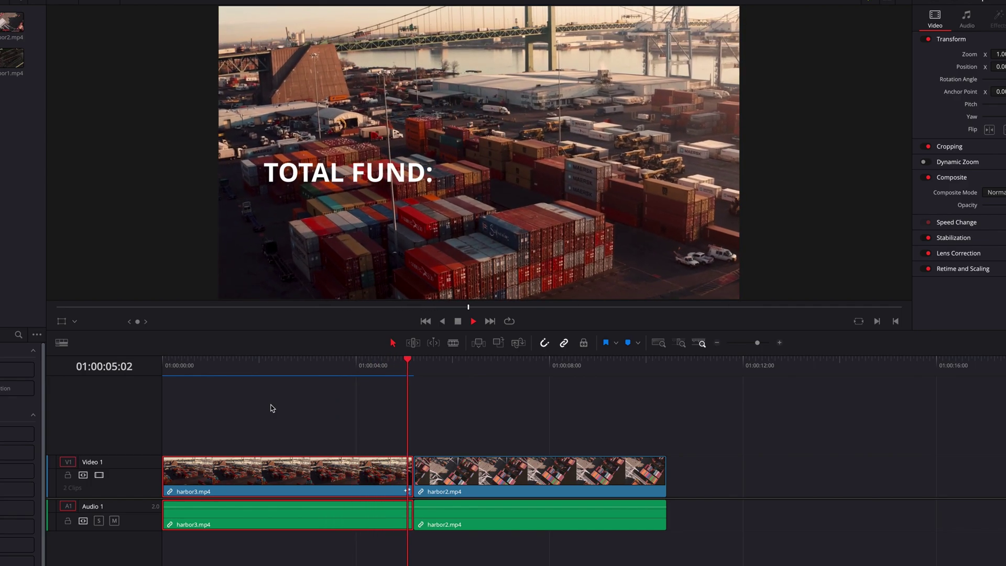
key("space")
key("Home")
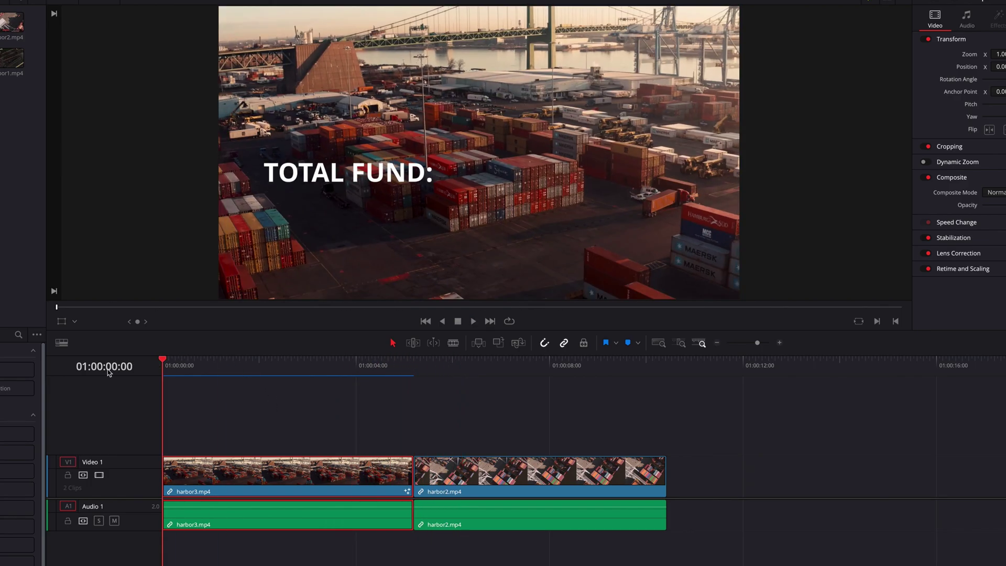
Step: Move the playhead to the start of the harbor2.mp4 clip and open that clip in the Fusion page
left_click(269, 361)
left_click(461, 362)
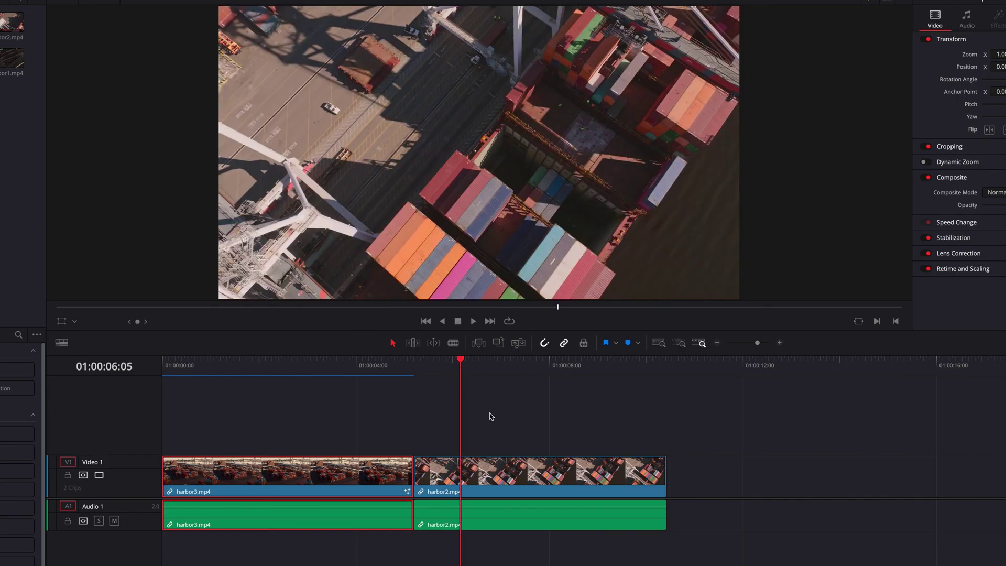
left_click_drag(448, 367, 414, 367)
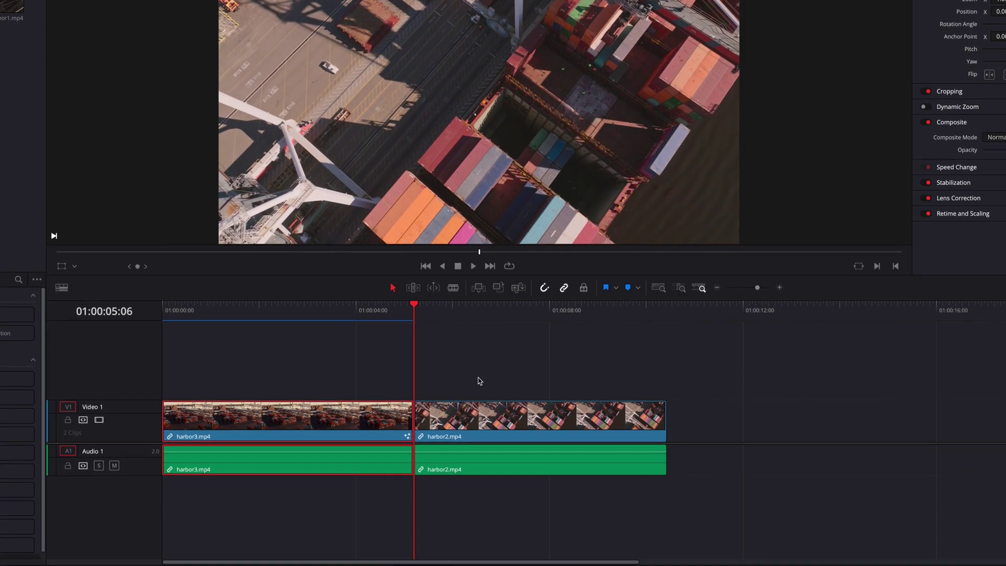
left_click(491, 409)
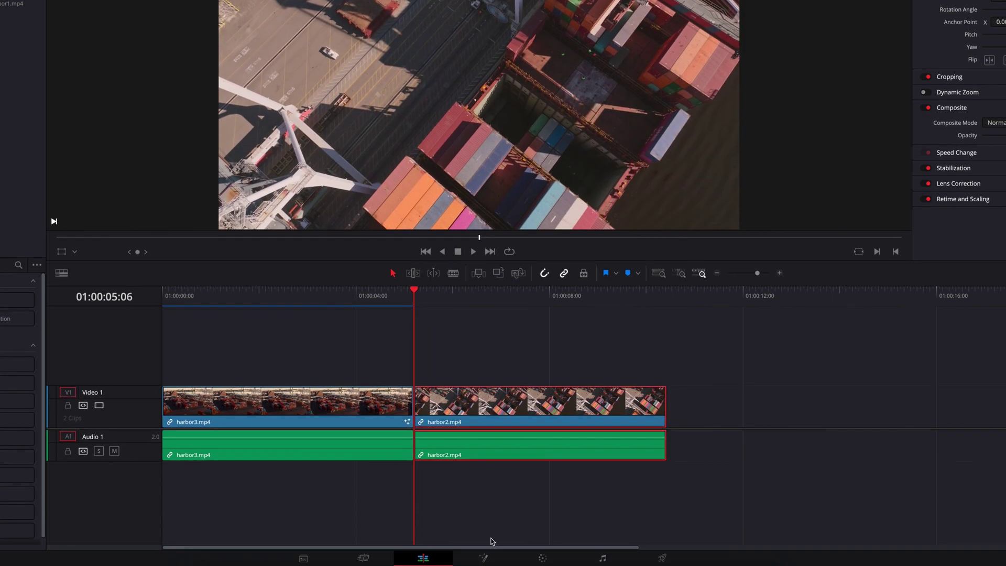
left_click(483, 557)
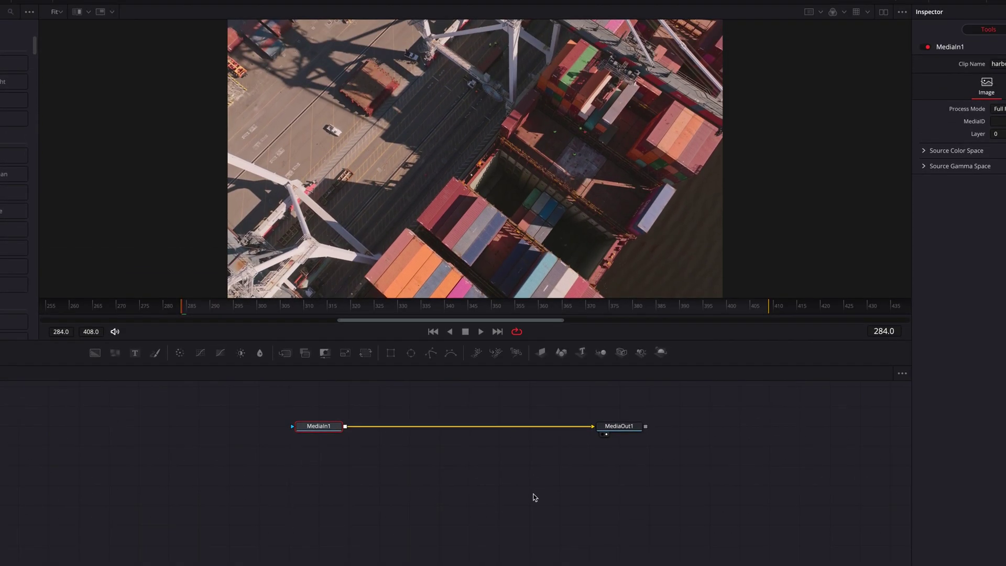
Step: Merge a Text node reading "YEAR:" over the footage, size about 0.0962, and place it over the ship right of centre
left_click_drag(135, 352, 428, 484)
left_click(429, 485)
left_click(989, 159)
type("YEAR:")
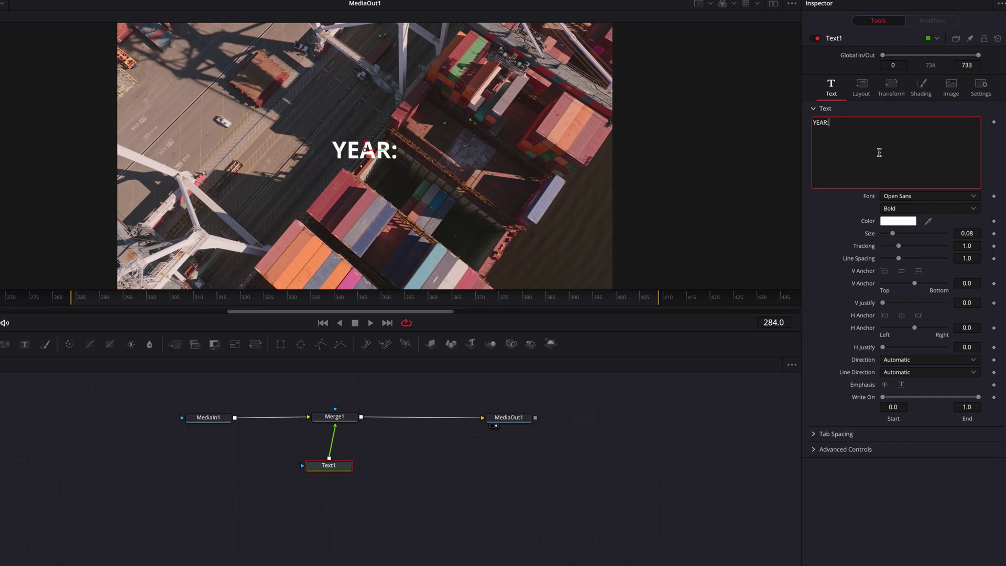
left_click_drag(891, 233, 894, 233)
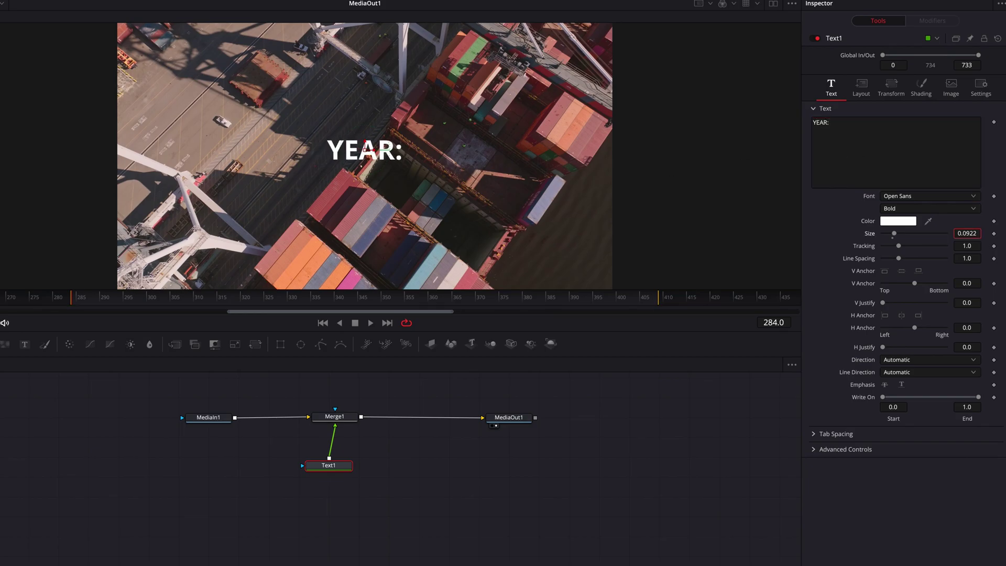
left_click_drag(366, 150, 503, 138)
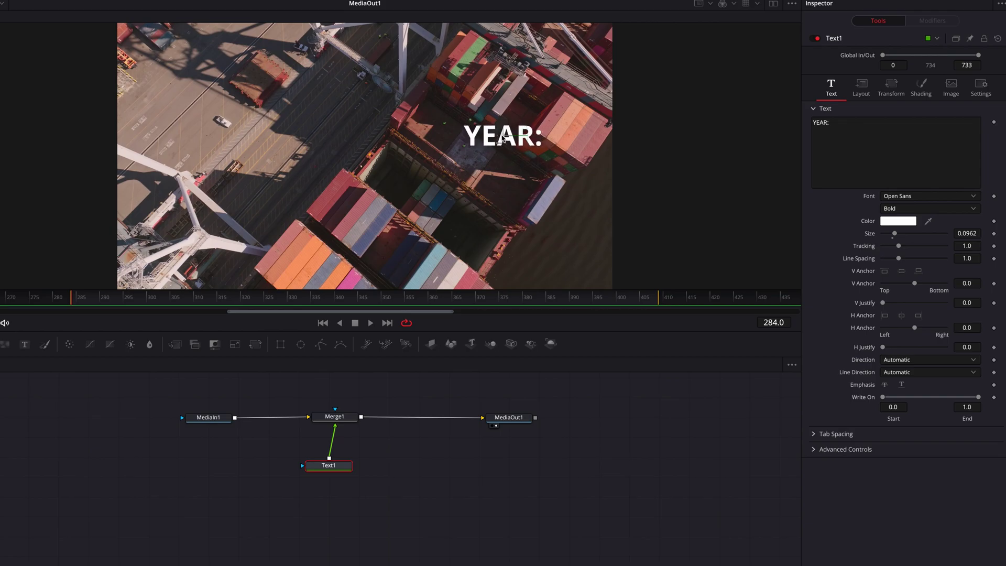
Step: Duplicate the "YEAR:" text node, position the copy's text directly below the original, and clear the copy's text
key("ctrl+v")
left_click(338, 486)
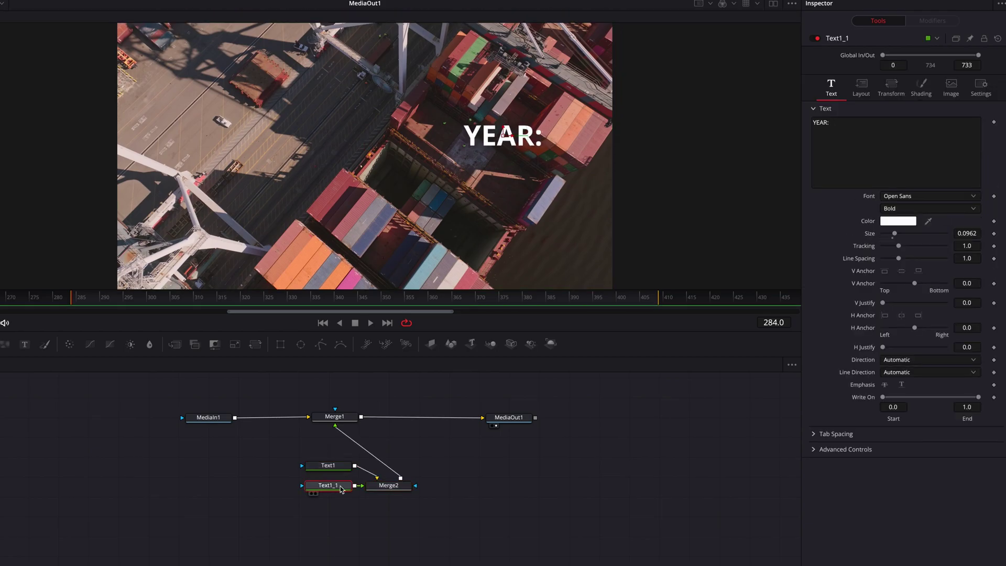
left_click_drag(503, 135, 505, 158)
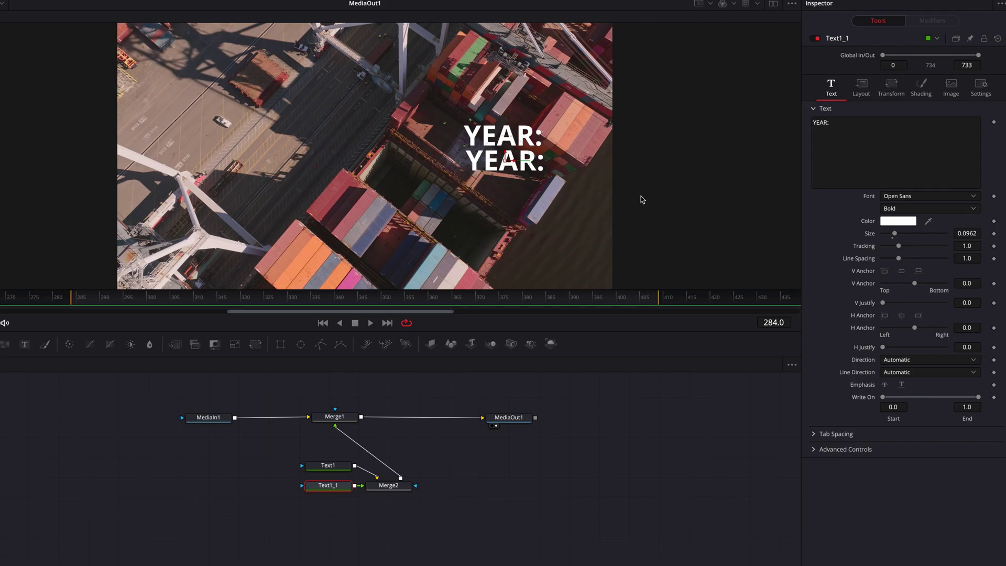
left_click(866, 126)
key("ctrl+a")
key("BackSpace")
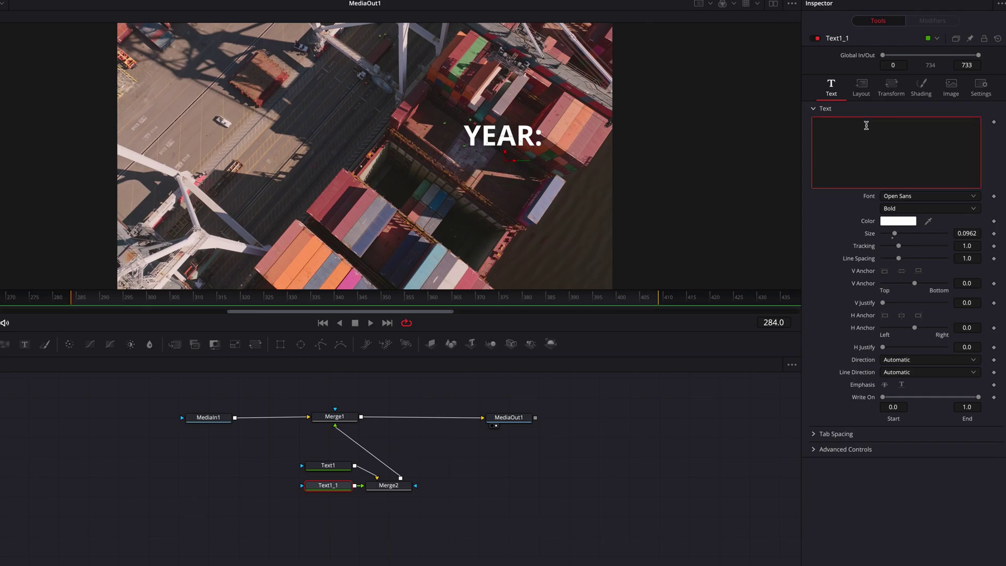
Step: Add a custom number control named "Year" to Text1_1, placed on the Text page and using SliderControl as its input control
right_click(878, 40)
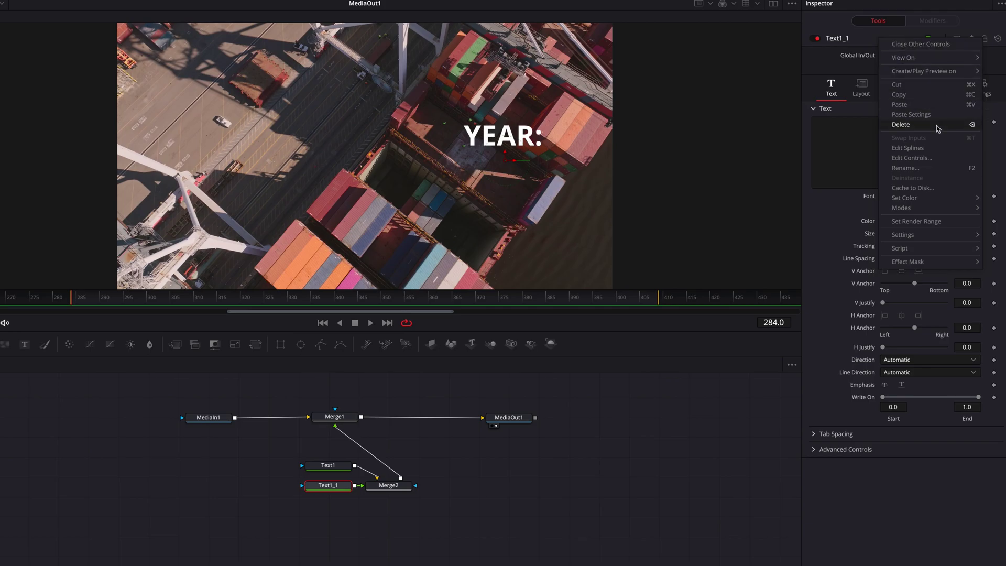
left_click(939, 157)
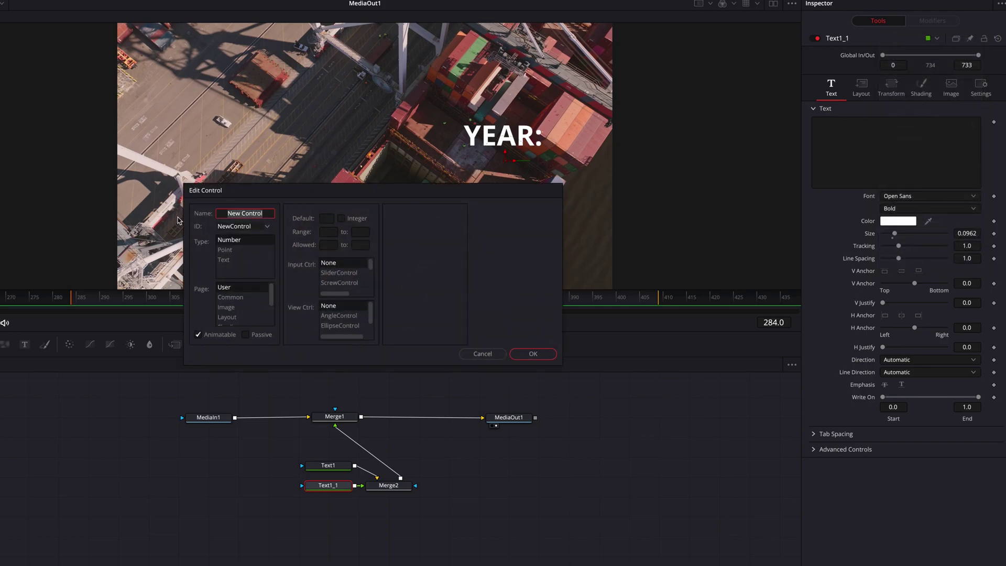
type("Year")
key("Tab")
scroll(265, 306, "down", 1)
left_click(256, 312)
left_click(359, 274)
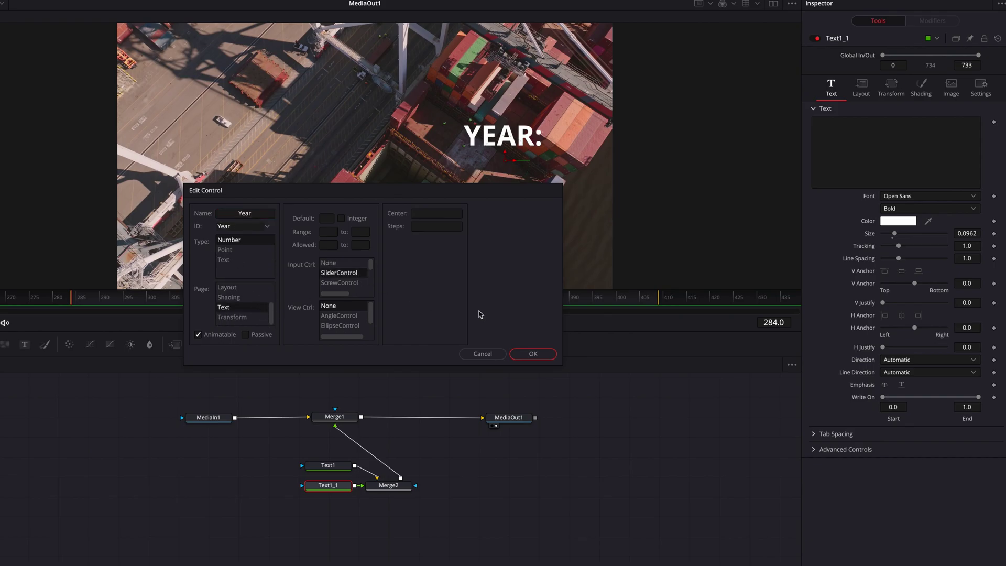
left_click(543, 354)
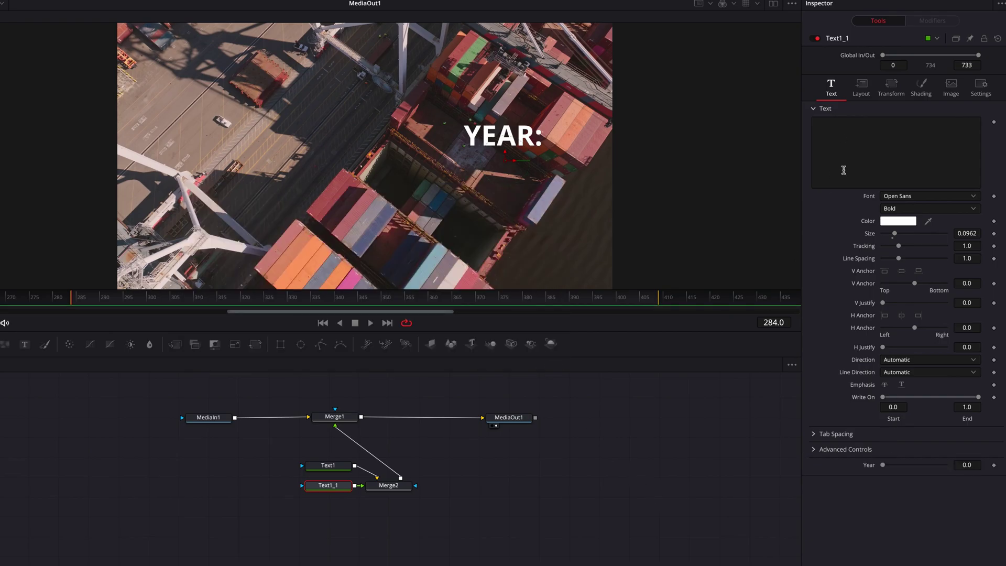
Step: Drive Text1_1's text with the expression Text1_1.Year
right_click(833, 137)
left_click(892, 329)
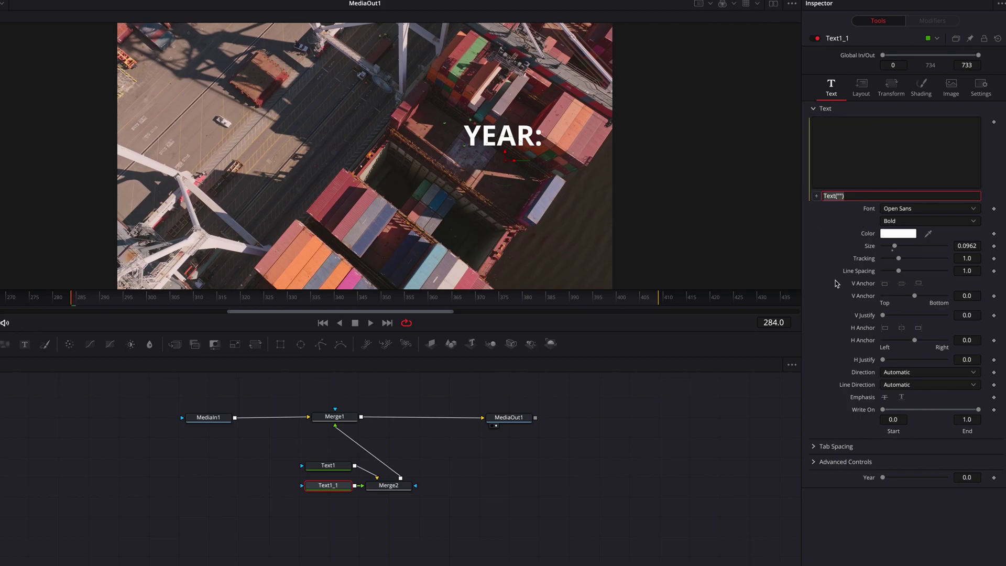
type("Text")
type("r")
key("Return")
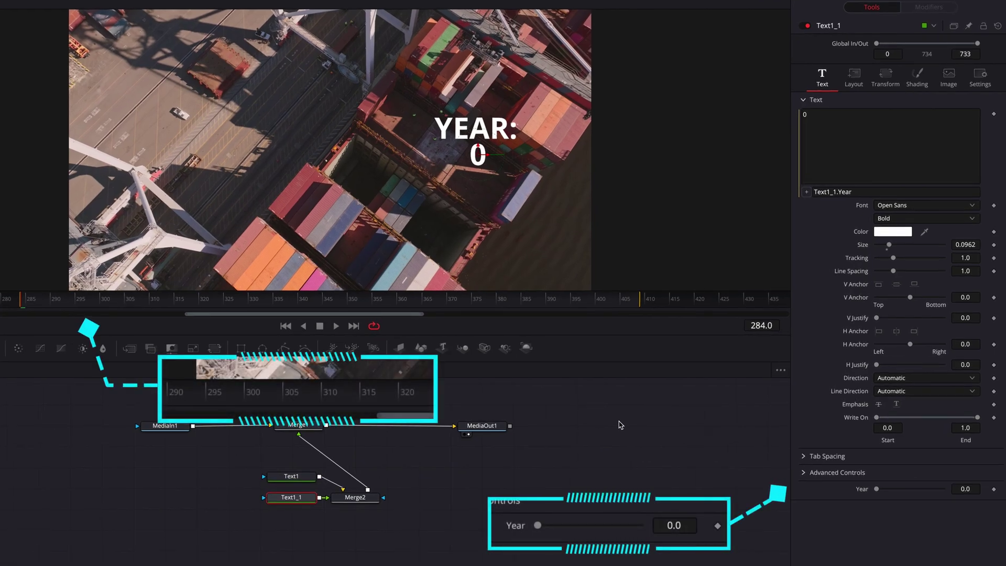
Step: Keyframe Text1_1's Year control at 2045 on frame 305
left_click(129, 302)
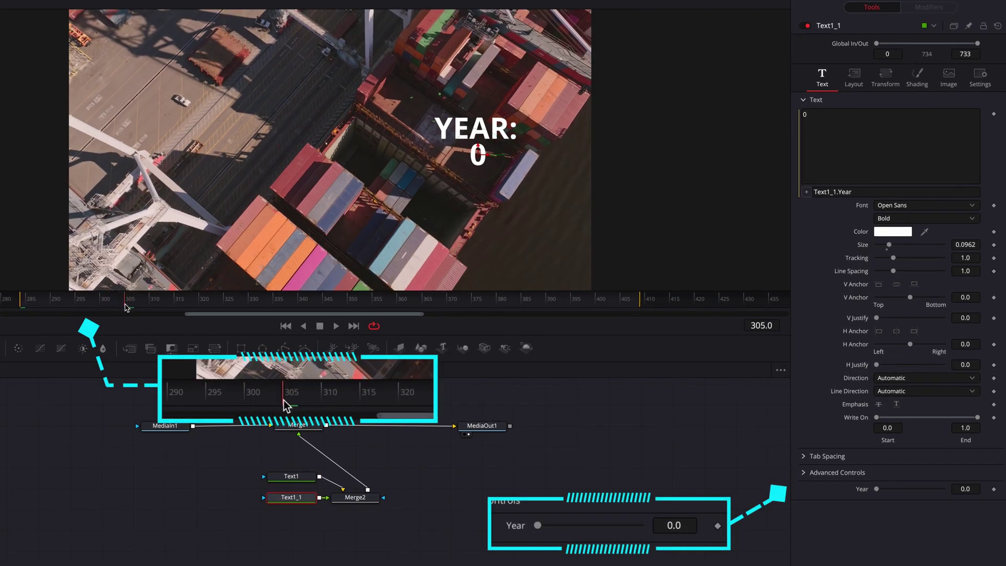
left_click(993, 490)
left_click(976, 490)
type("20")
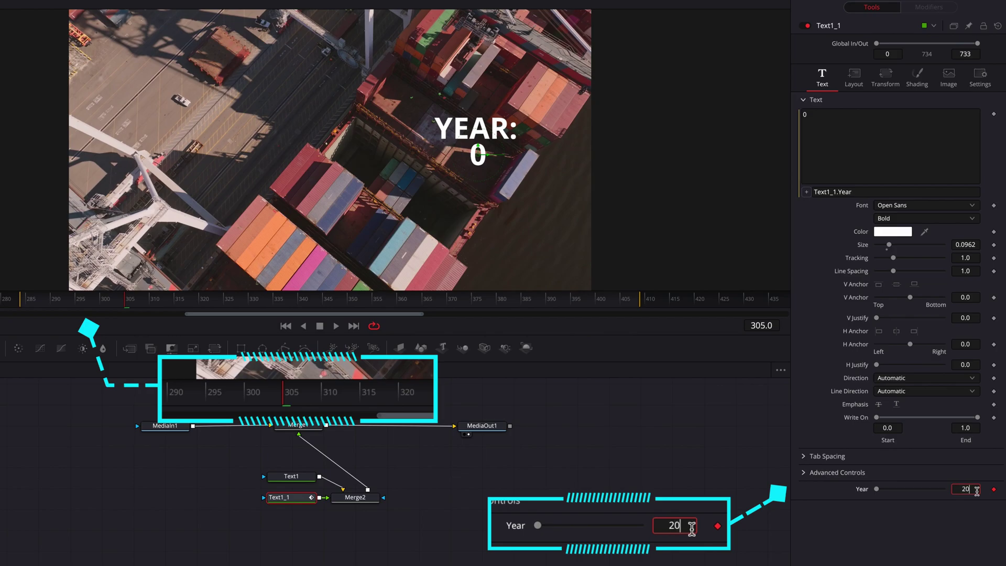
type("45")
key("Return")
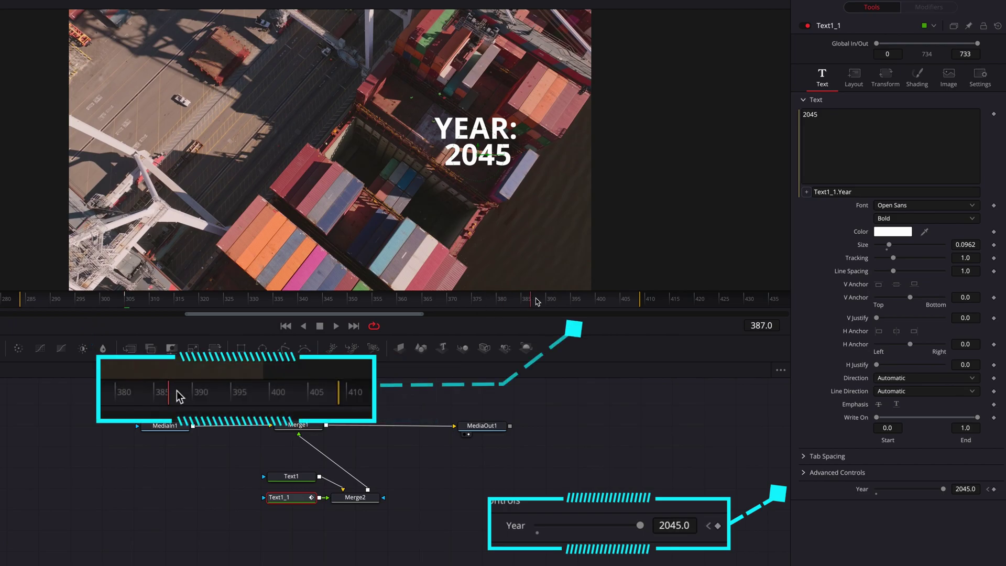
Step: Keyframe Text1_1's Year control at 2095 on frame 390
left_click(559, 306)
left_click_drag(559, 306, 548, 306)
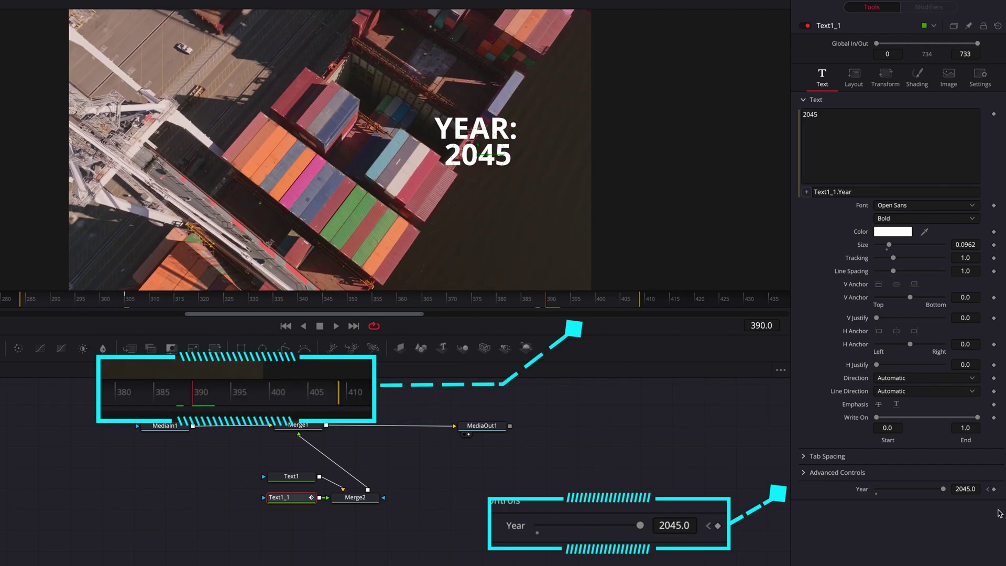
left_click(992, 489)
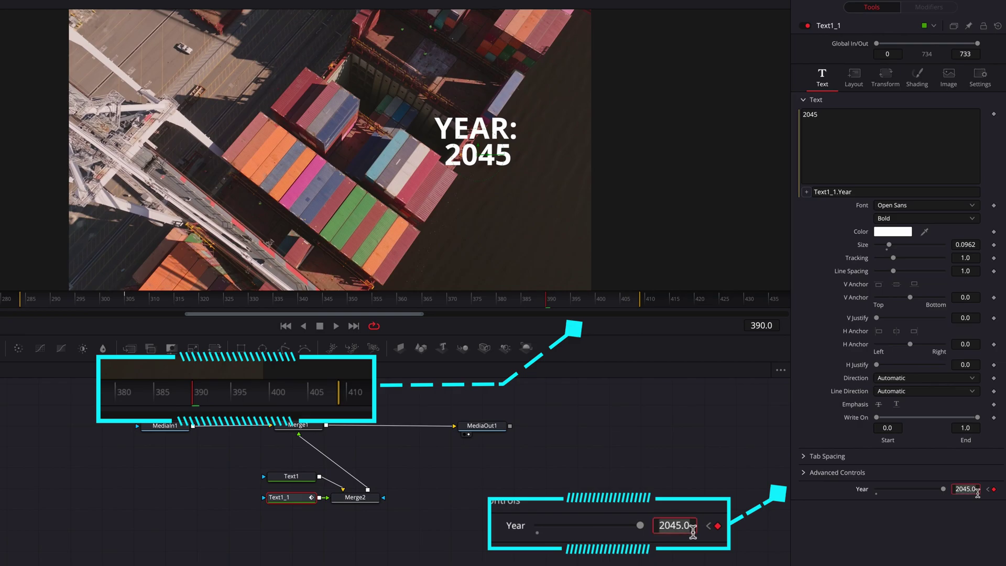
left_click(977, 492)
type("20")
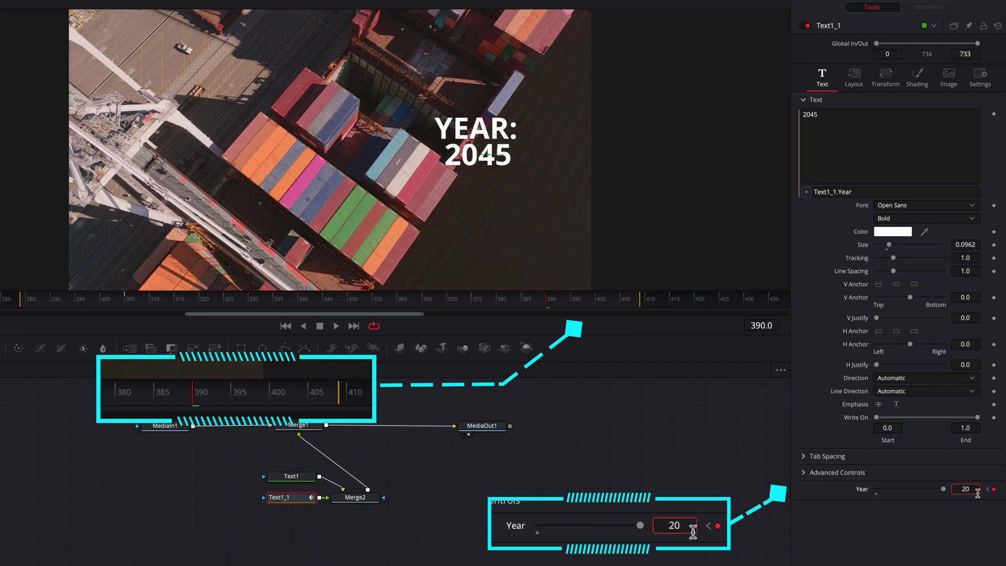
type("95")
key("Return")
Step: Play the year counter from frame 305 to check its number format, and return the playhead to frame 305
left_click_drag(148, 299, 126, 299)
key("space")
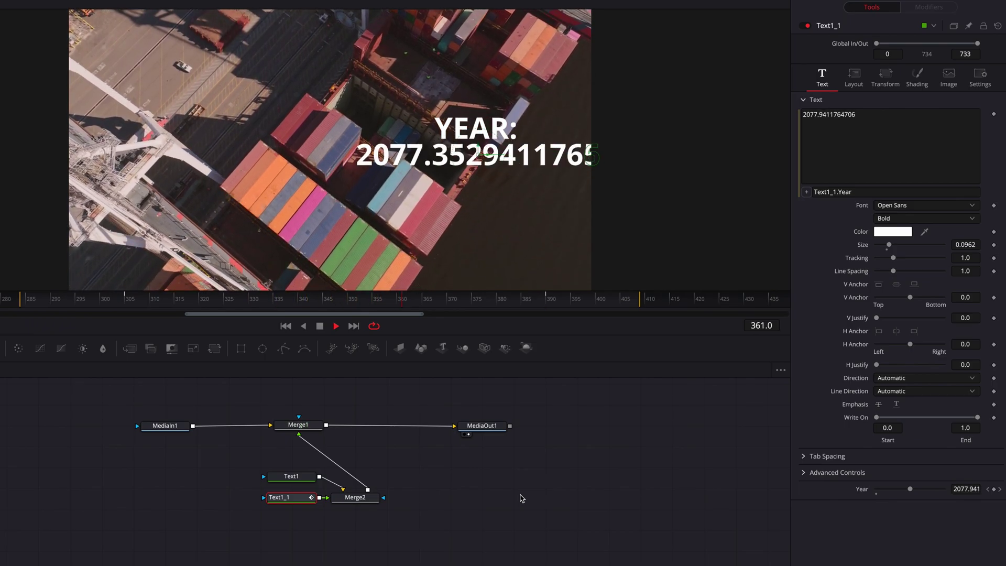
key("space")
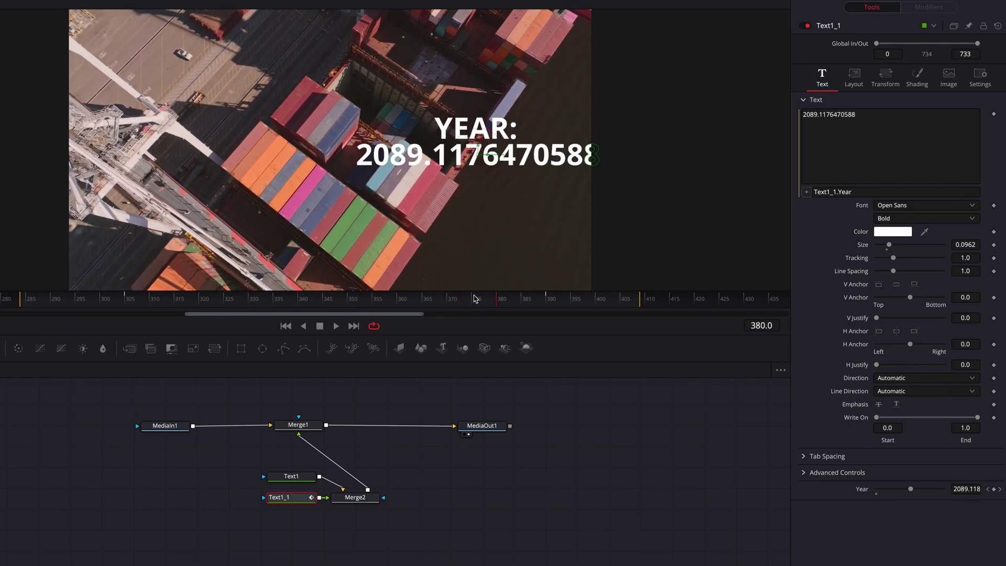
left_click_drag(487, 298, 125, 307)
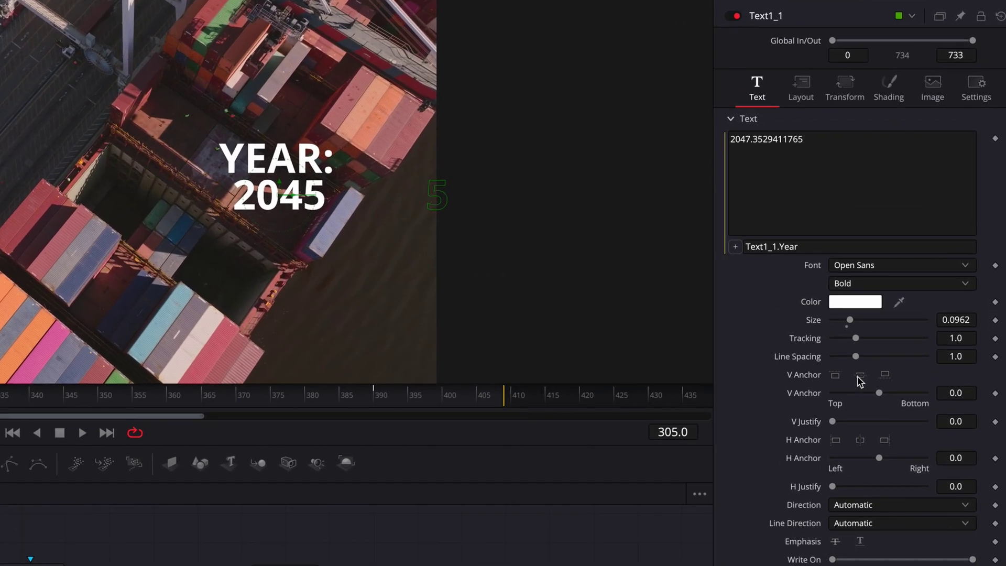
Step: Change Text1_1's text expression to math.floor(Text1_1.Year) to round the year down to a whole number
left_click(813, 246)
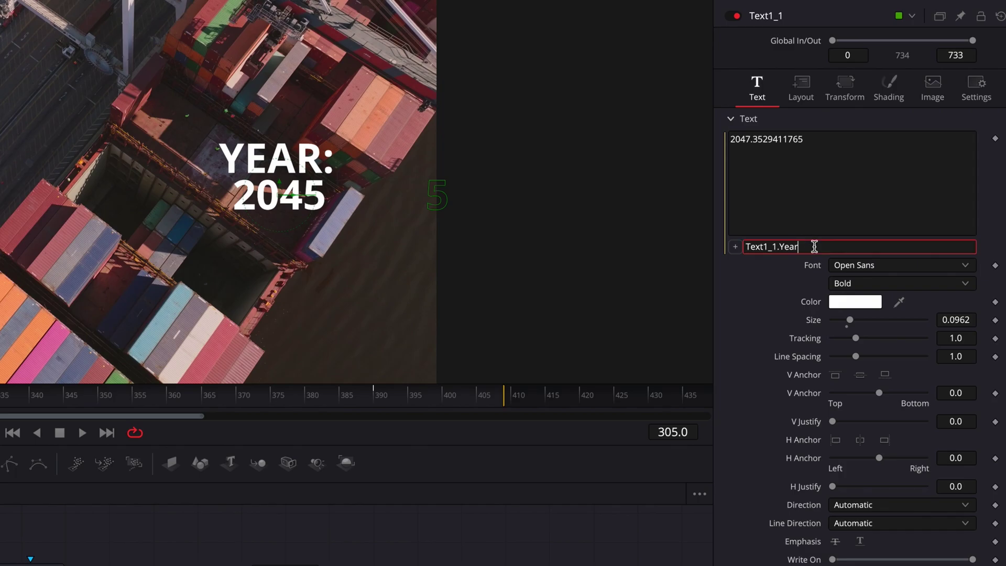
left_click_drag(821, 246, 716, 248)
key("ctrl+c")
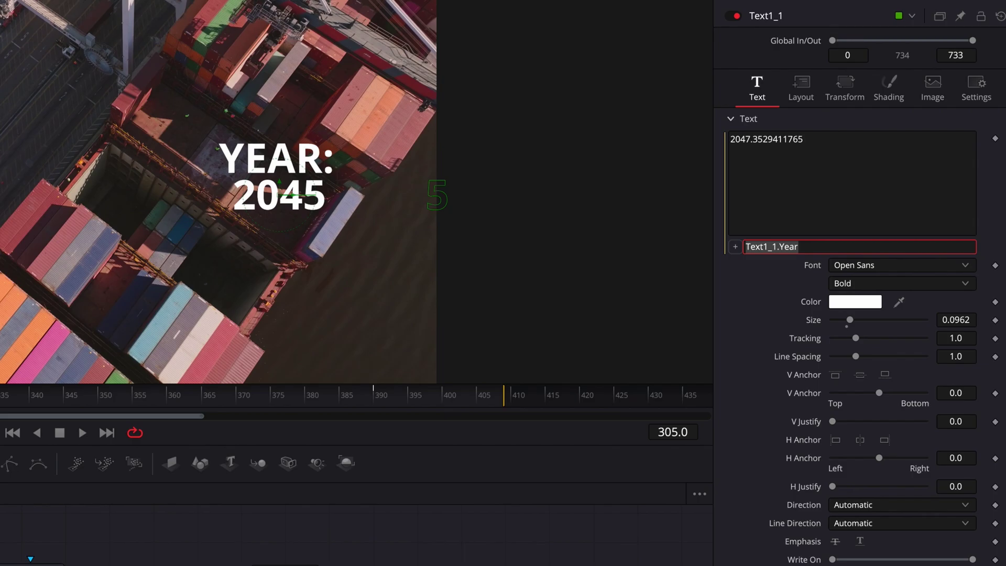
type("math.floo")
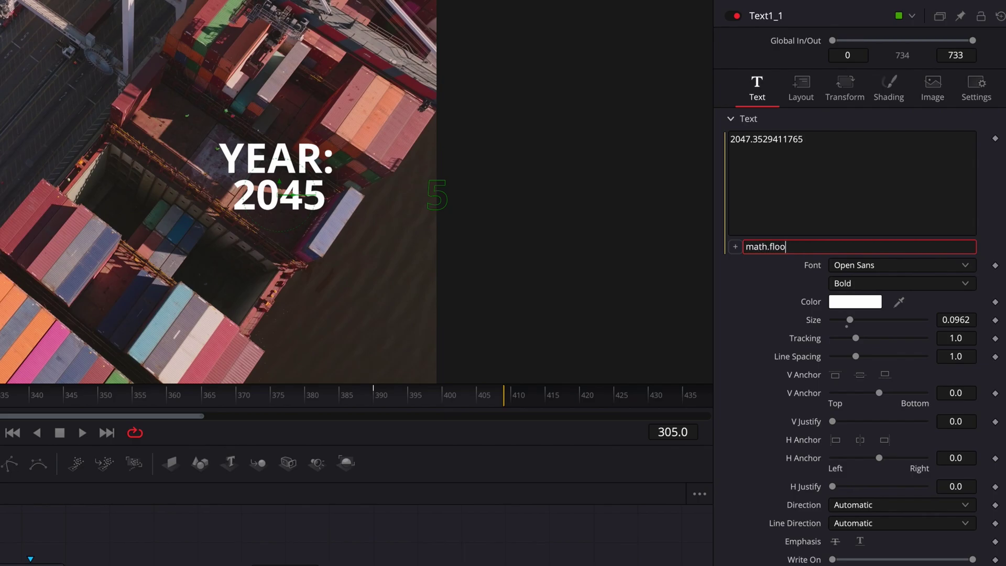
type("r(")
key("ctrl+v")
type(")")
key("Return")
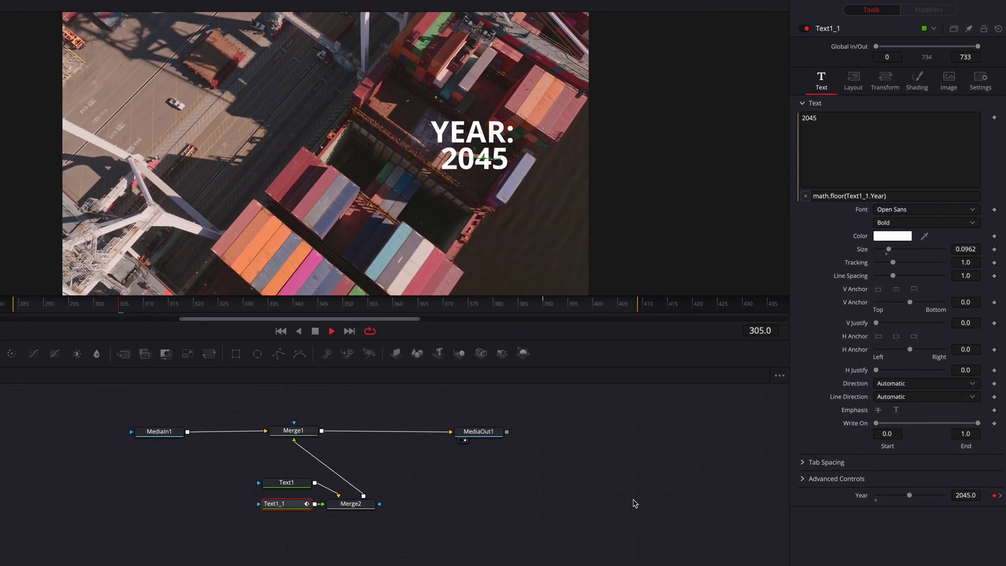
Step: Play the year counter with the floor expression and return the playhead to frame 305
key("space")
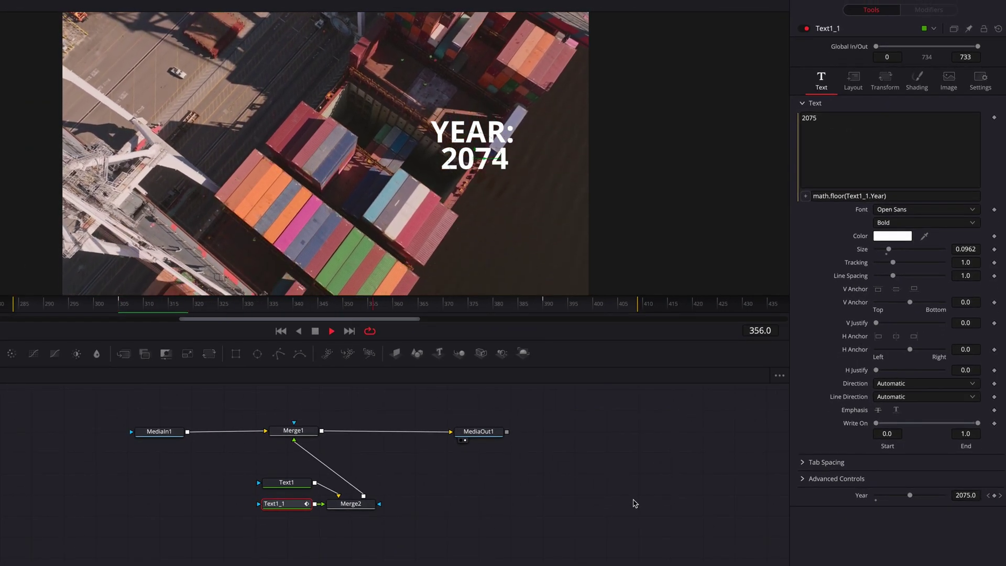
key("space")
left_click_drag(155, 303, 124, 303)
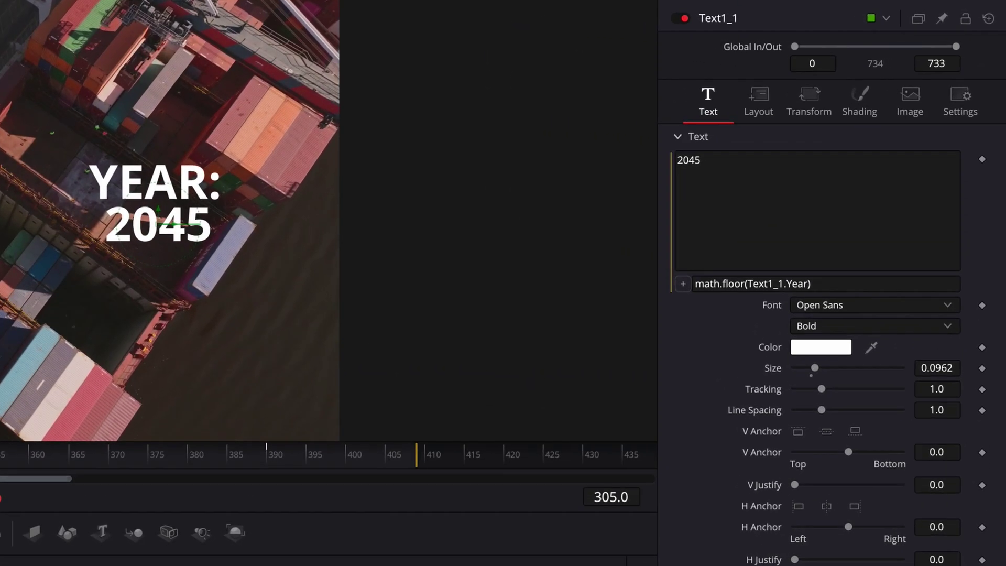
Step: Replace floor with ceil in the text expression so it reads math.ceil(Text1_1.Year)
left_click(746, 283)
key("Left")
key("BackSpace")
key("BackSpace")
key("BackSpace")
key("BackSpace")
key("BackSpace")
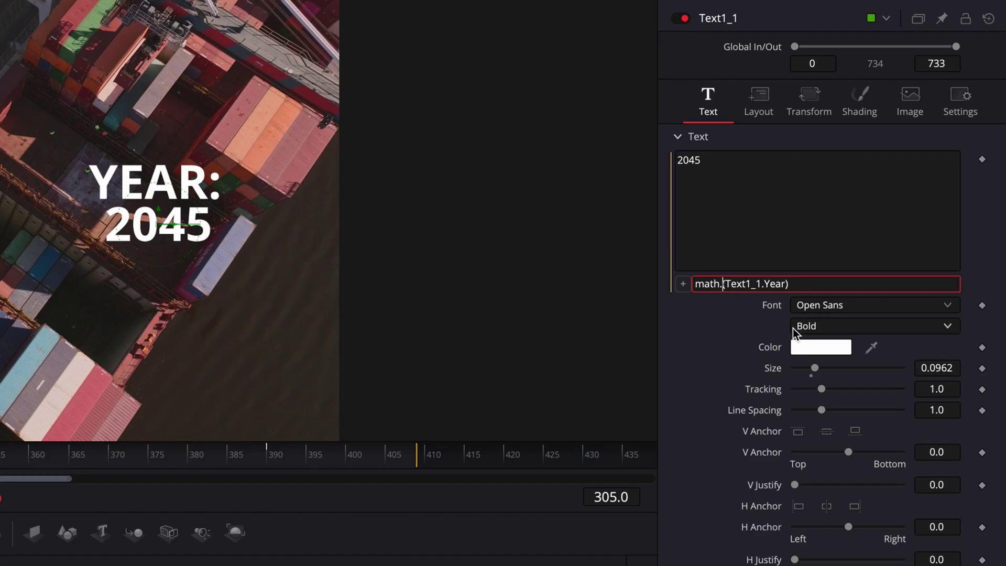
type("ceil")
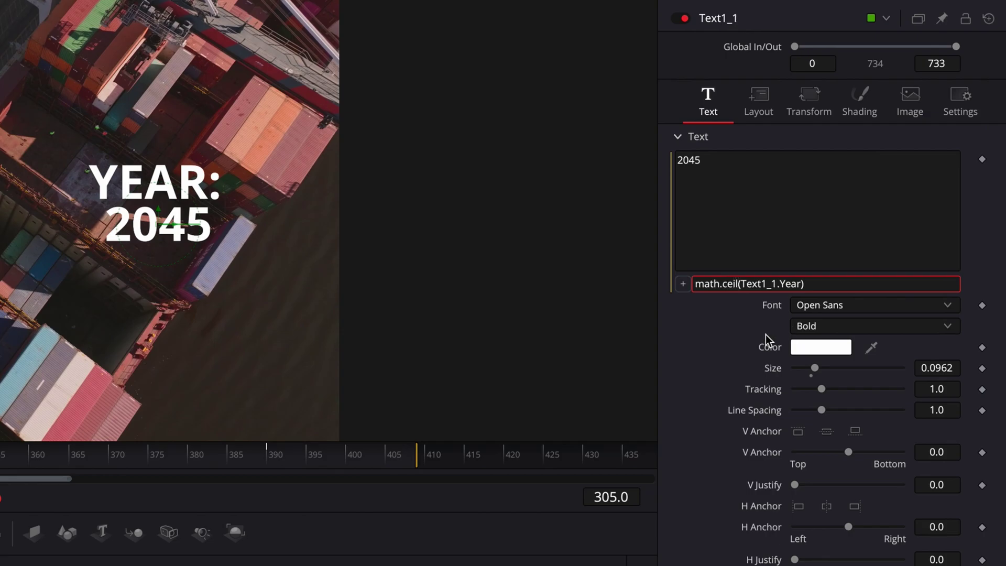
key("Return")
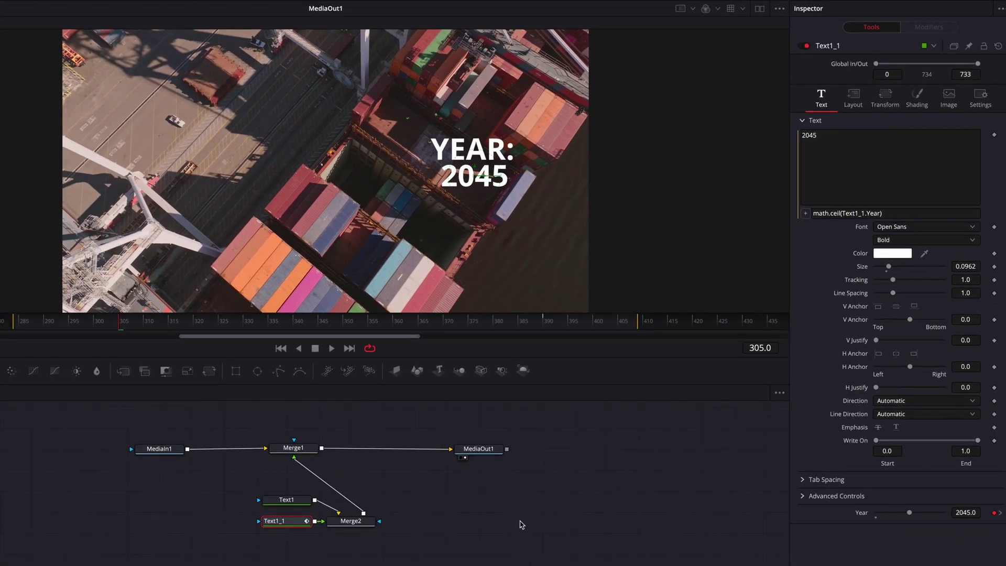
Step: Play the year counter with the ceil expression and return the playhead to frame 305
key("space")
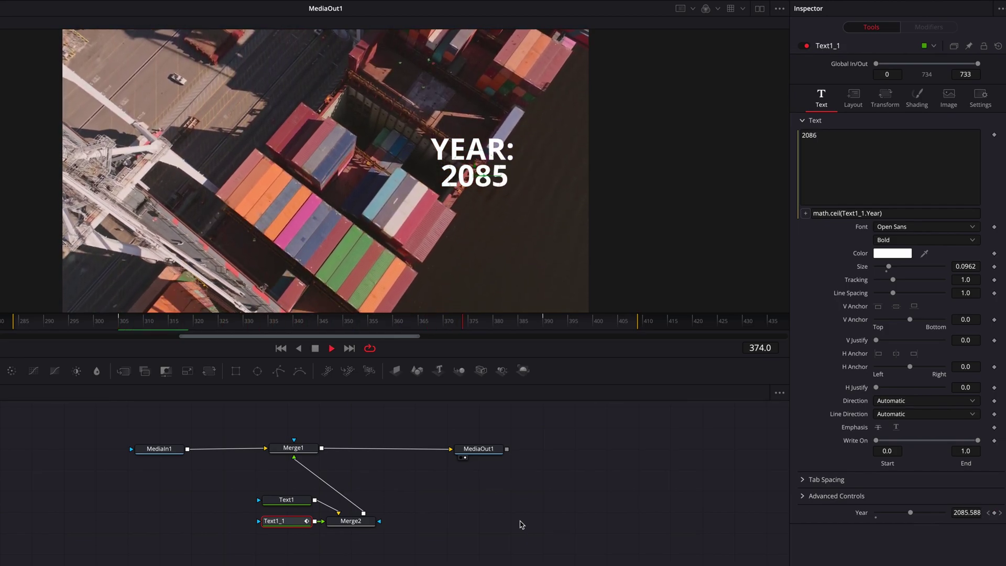
key("space")
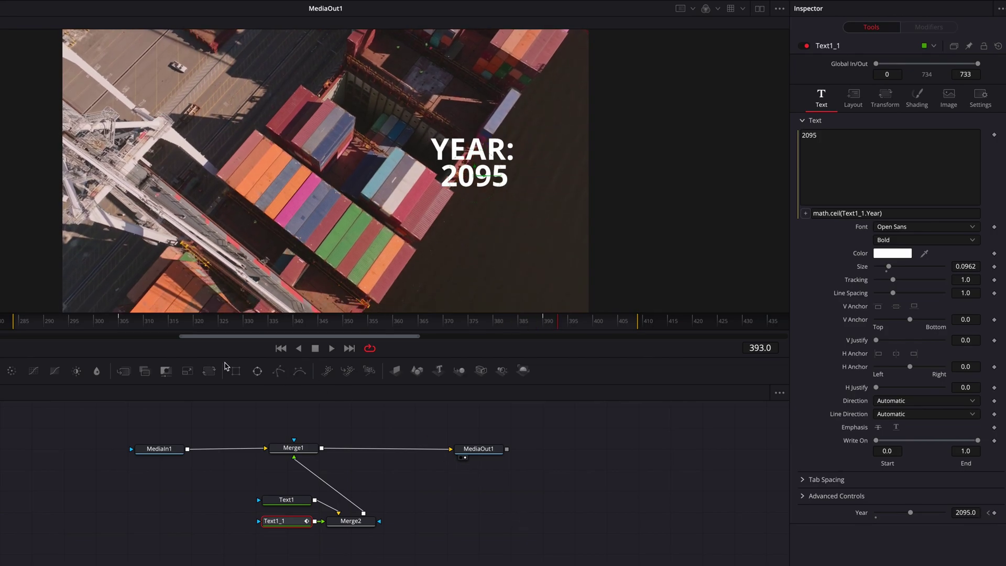
mouse_move(133, 321)
left_mouse_down()
mouse_move(112, 322)
mouse_move(120, 323)
left_mouse_up()
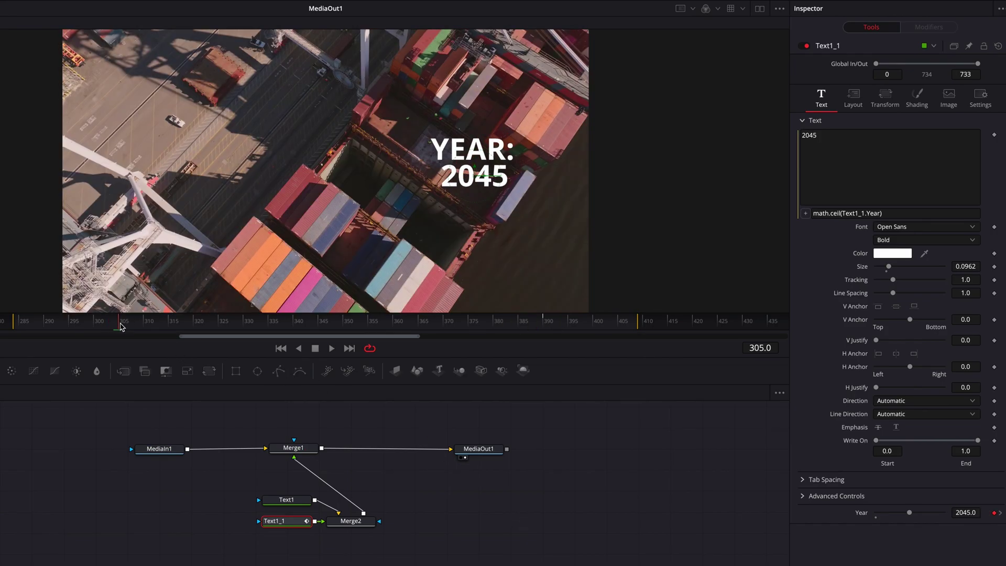
Step: Switch Text1_1's text expression back to math.floor(Text1_1.Year)
left_click(840, 214)
key("BackSpace")
key("BackSpace")
key("BackSpace")
key("BackSpace")
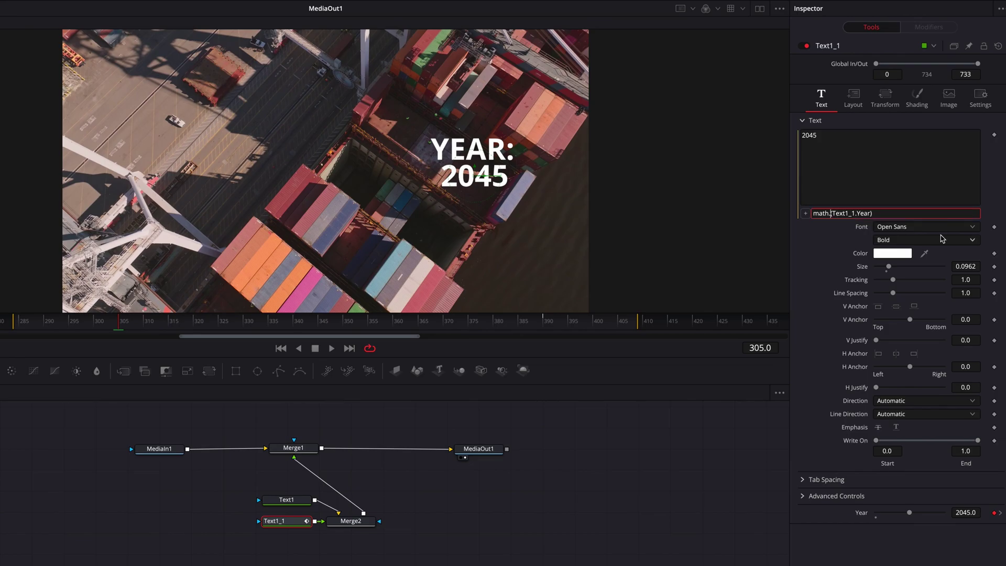
type("floor")
key("Return")
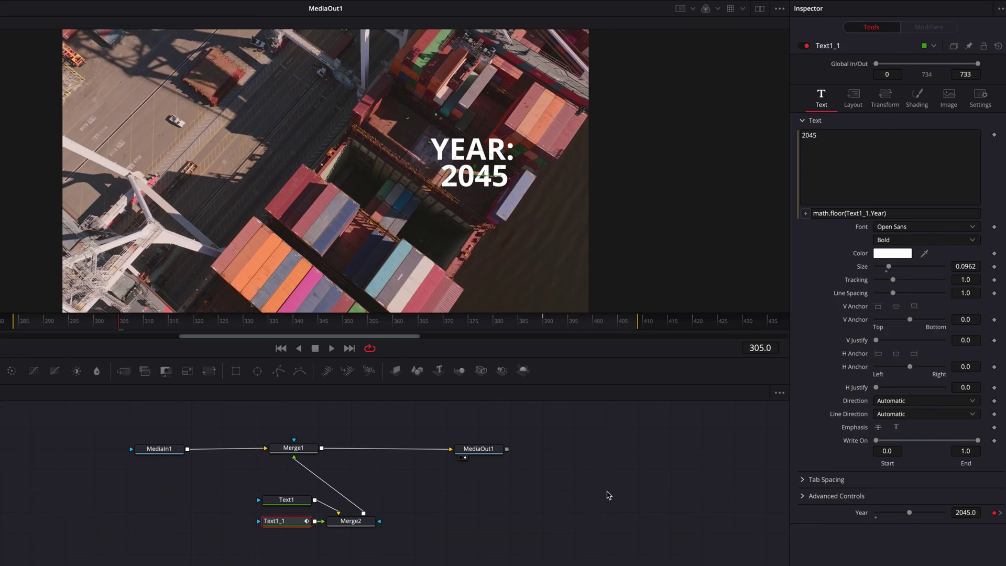
Step: Centre the year number under YEAR: and keyframe its Write On end from 0.0 at frame 301 to 1.0 at frame 309
left_click_drag(475, 180, 468, 182)
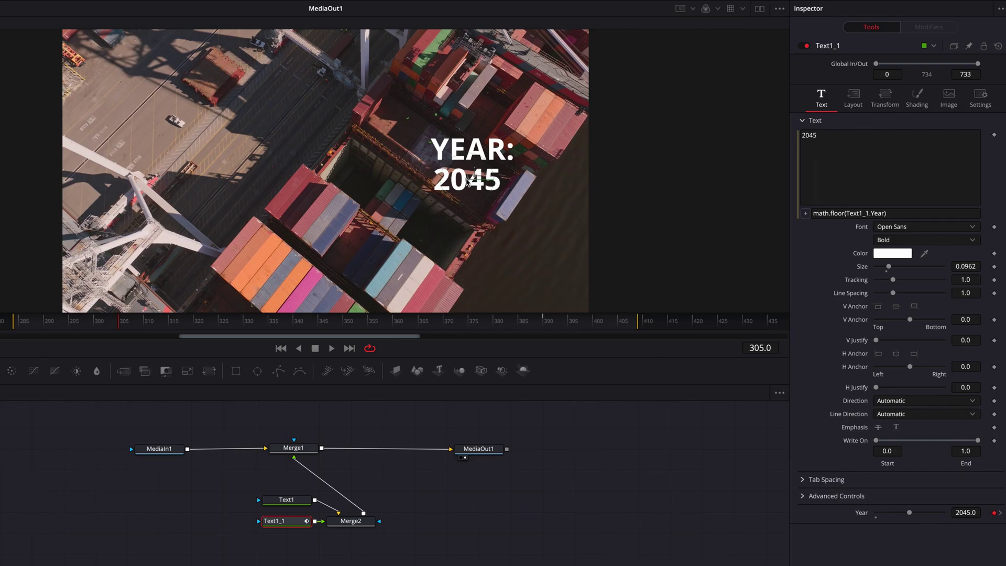
left_click(103, 327)
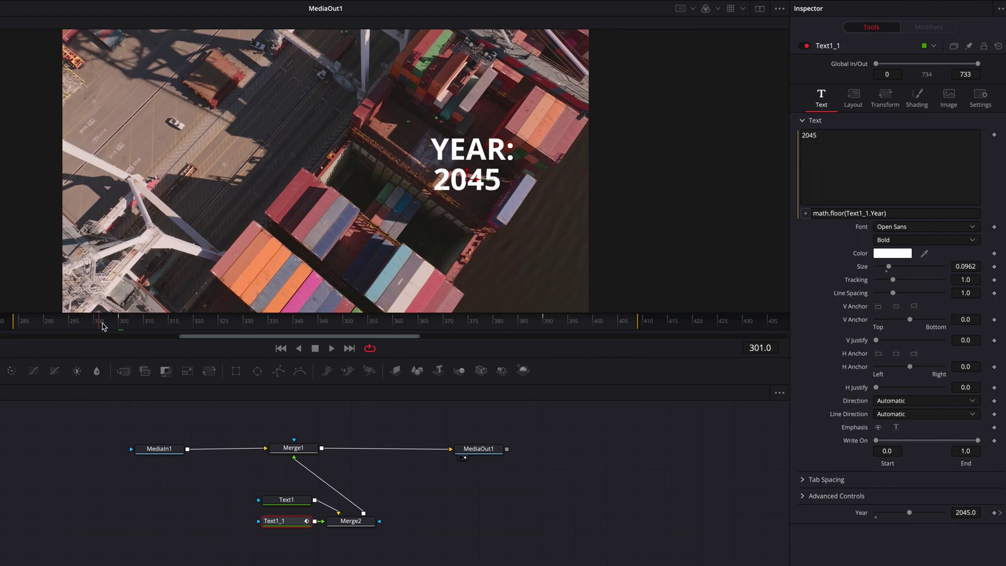
left_click(993, 440)
left_click_drag(112, 328, 141, 327)
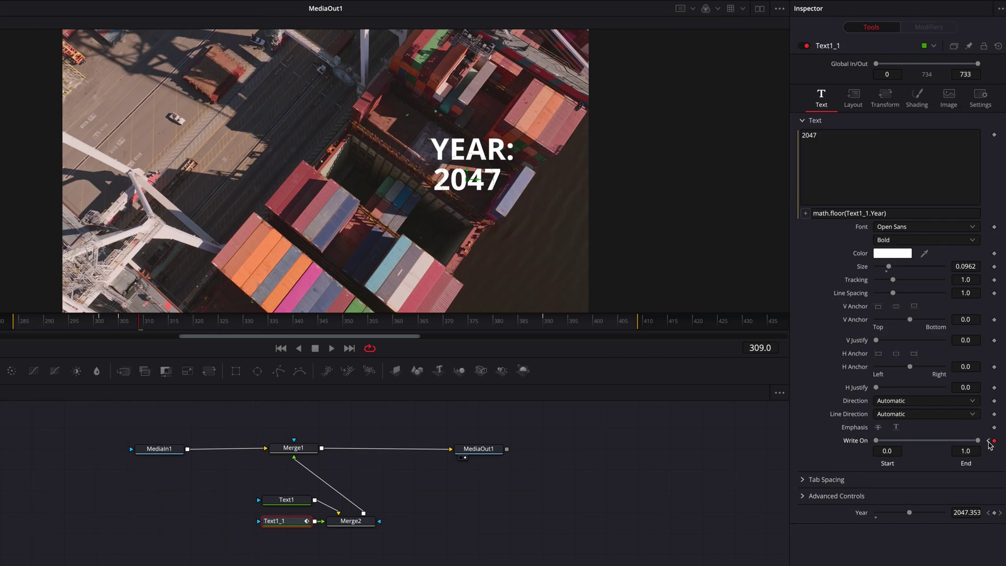
left_click(988, 441)
left_click_drag(977, 440, 874, 448)
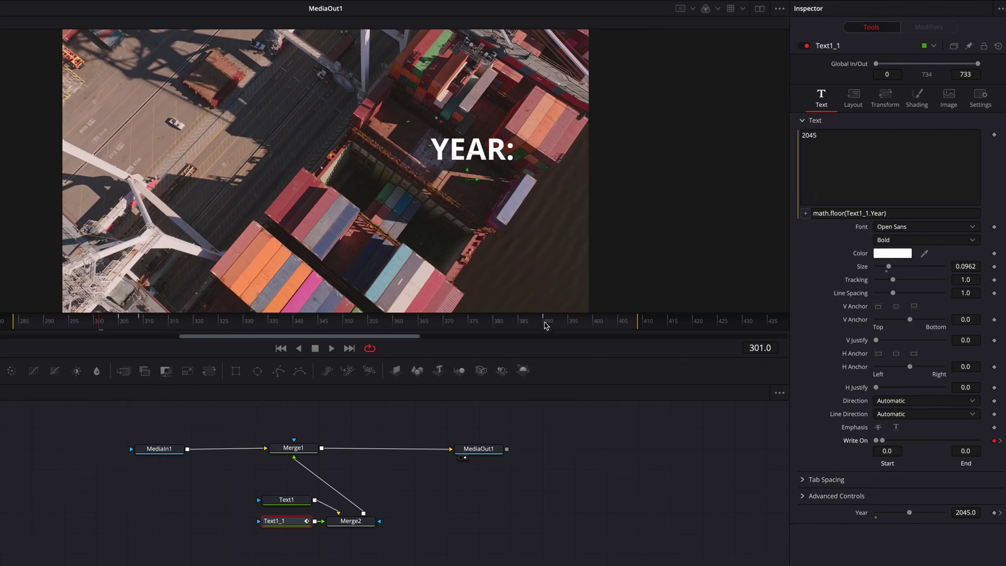
Step: Keyframe the year number's Write On to erase it between frames 386 and 394 by moving the start up to the end
mouse_move(544, 325)
left_mouse_down()
mouse_move(523, 324)
mouse_move(563, 328)
left_mouse_up()
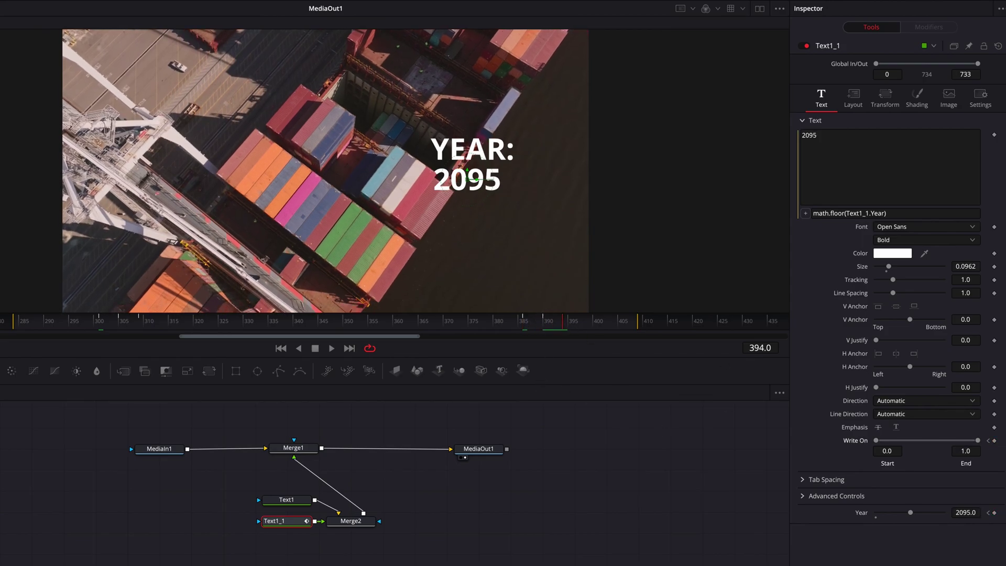
left_click_drag(877, 442, 985, 445)
Step: Keyframe the year number's shading opacity to fade in from frame 301, reaching 1.0 at frame 309
left_click_drag(107, 325, 103, 322)
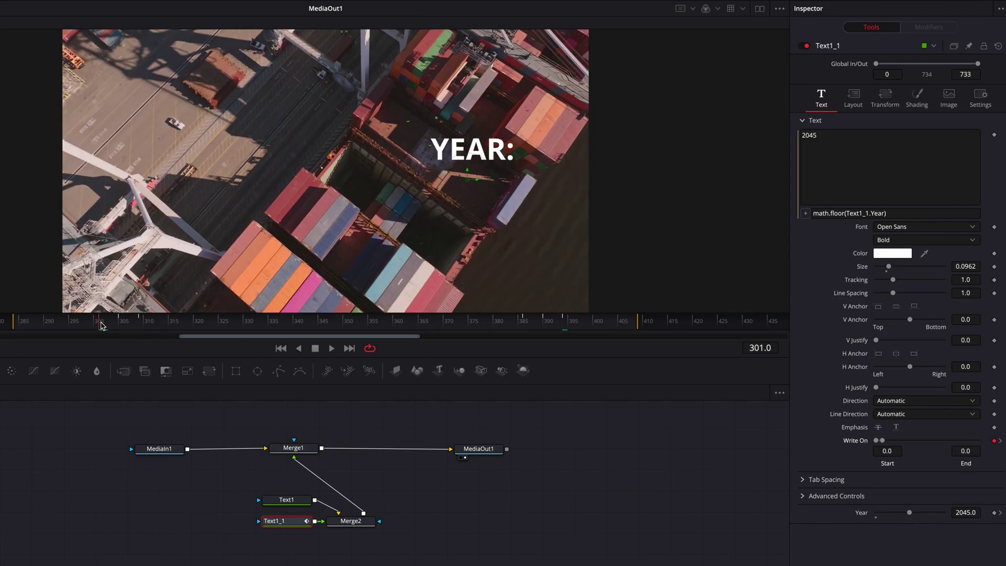
left_click(913, 104)
left_click(995, 195)
left_click_drag(943, 192, 966, 194)
left_click(140, 325)
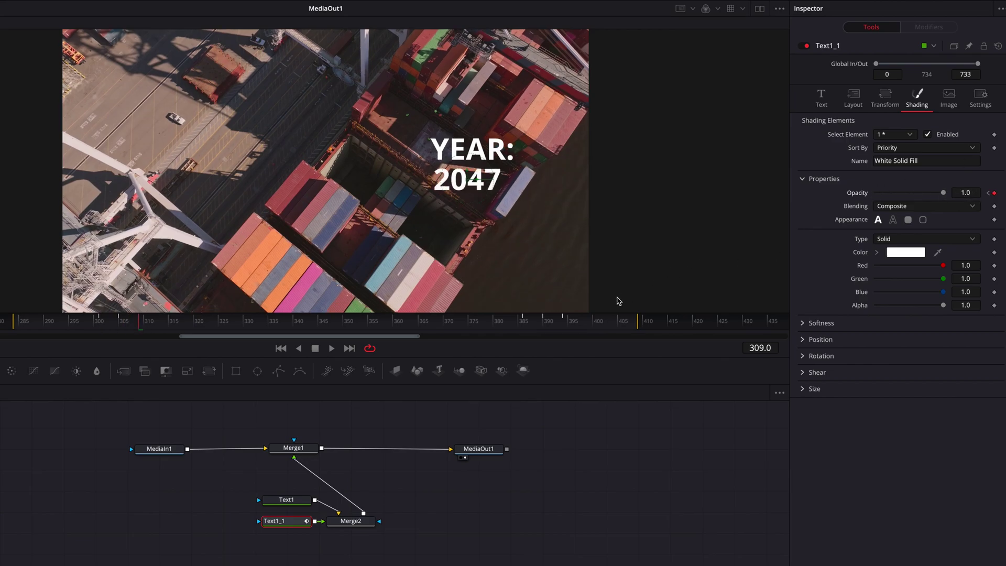
Step: Keyframe the year number's shading opacity to fade out completely from 1.0 at frame 386 to frame 394
left_click(525, 320)
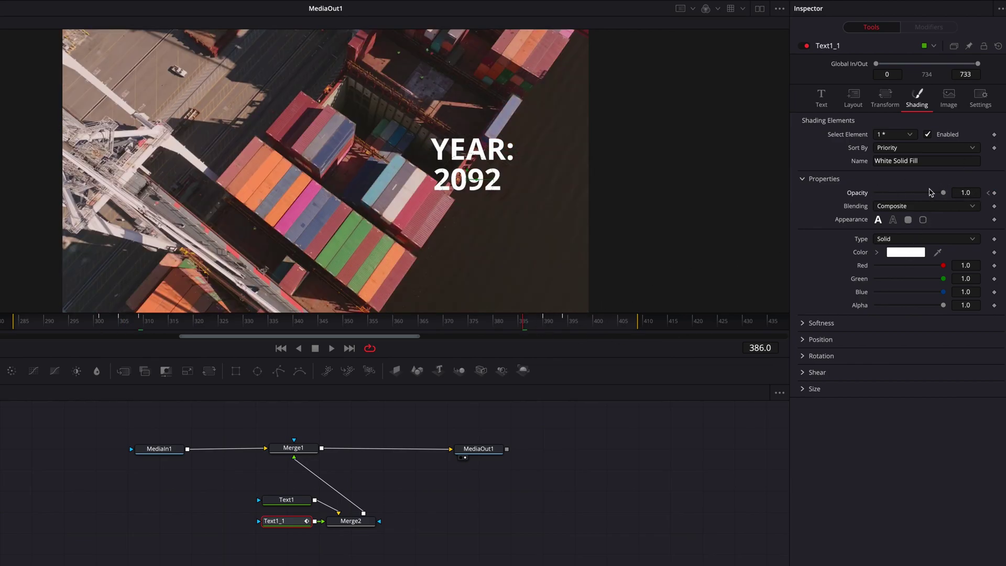
left_click(564, 321)
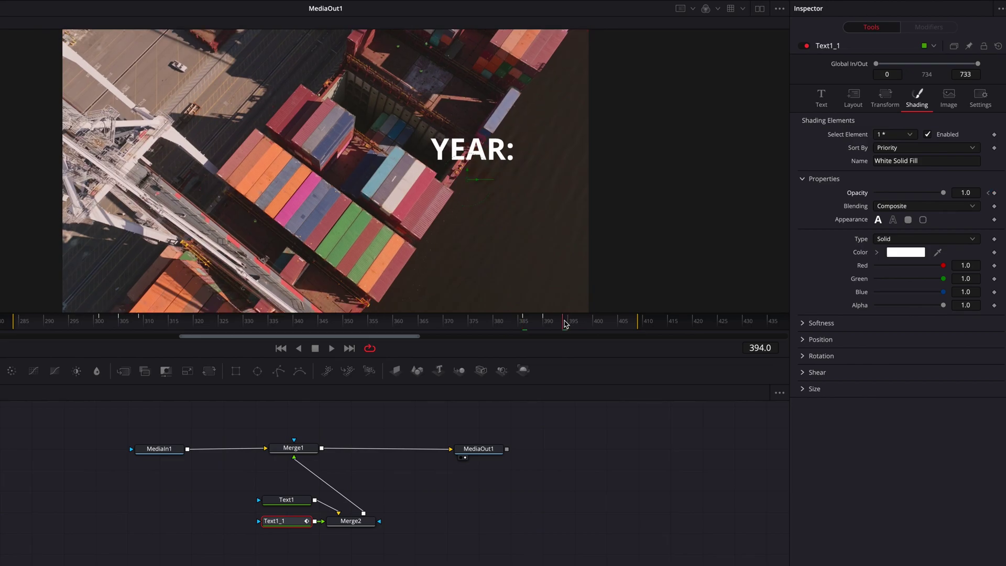
left_click_drag(943, 193, 867, 203)
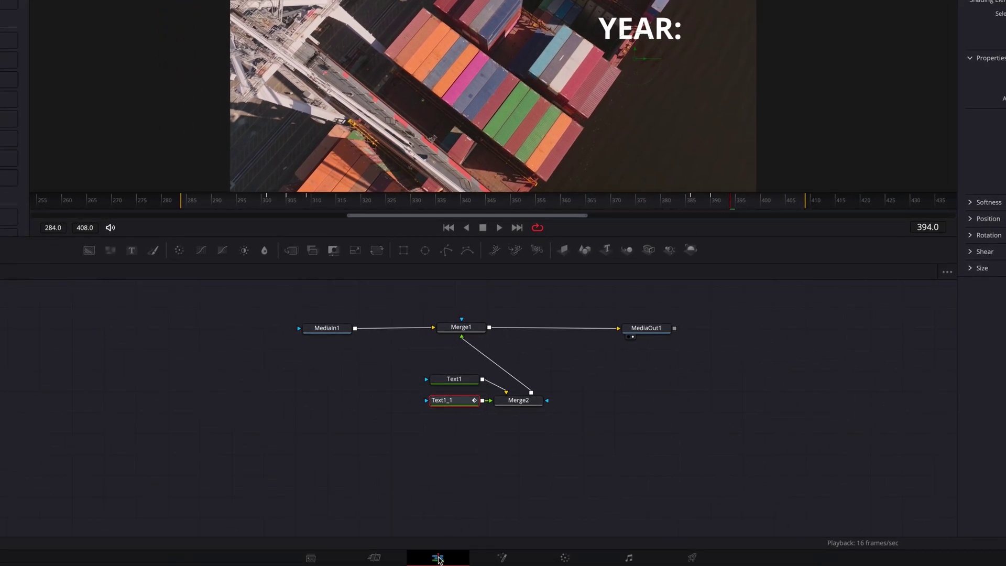
Step: Return to the edit timeline, play harbor2.mp4 from its start, and put the playhead back at 01:00:05:06
left_click(437, 557)
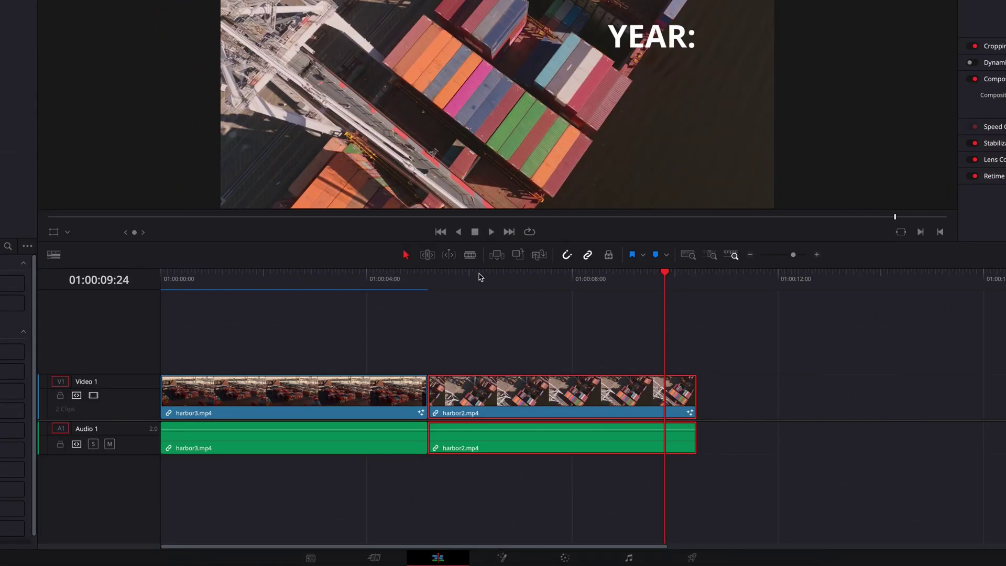
key("Up")
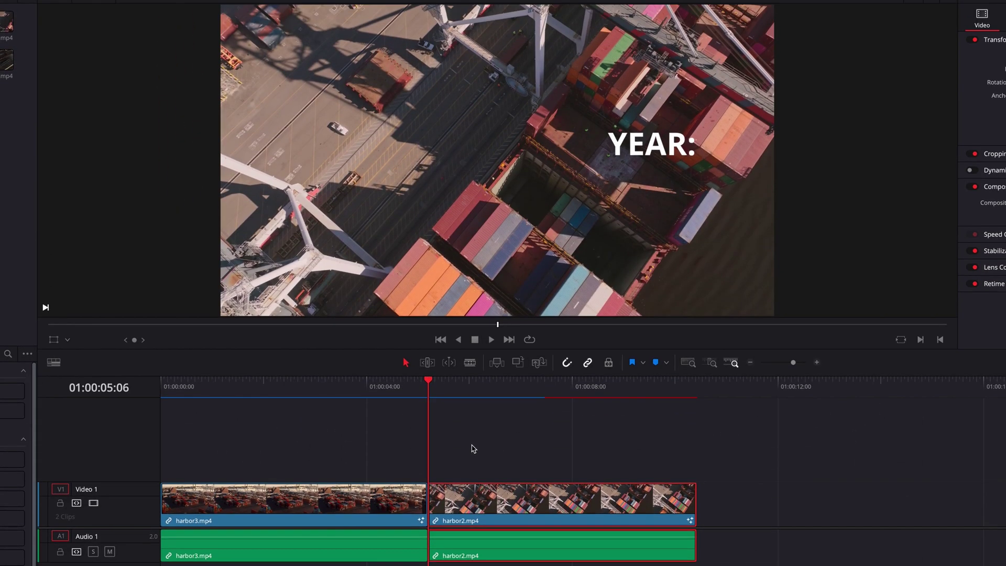
key("space")
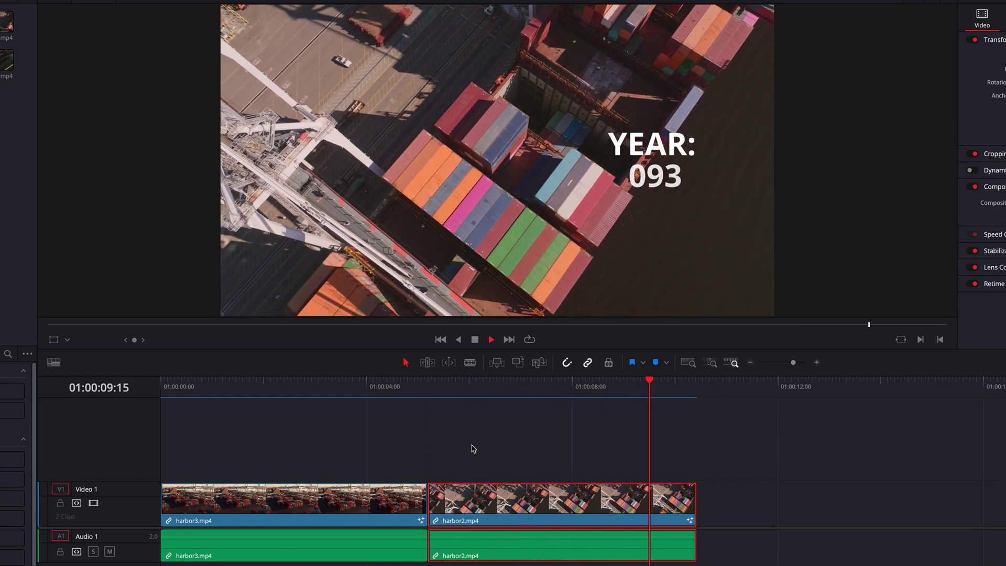
left_click(444, 390)
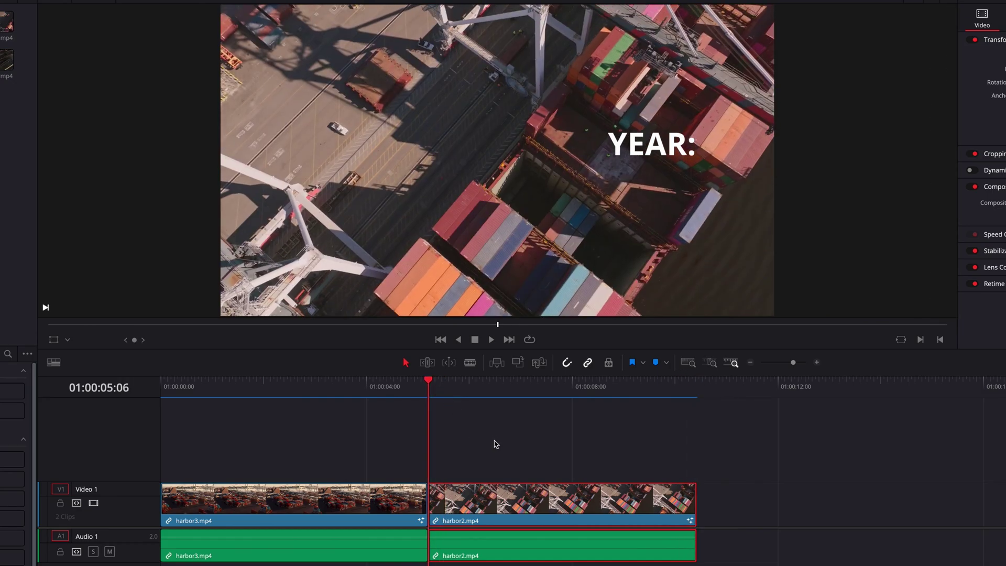